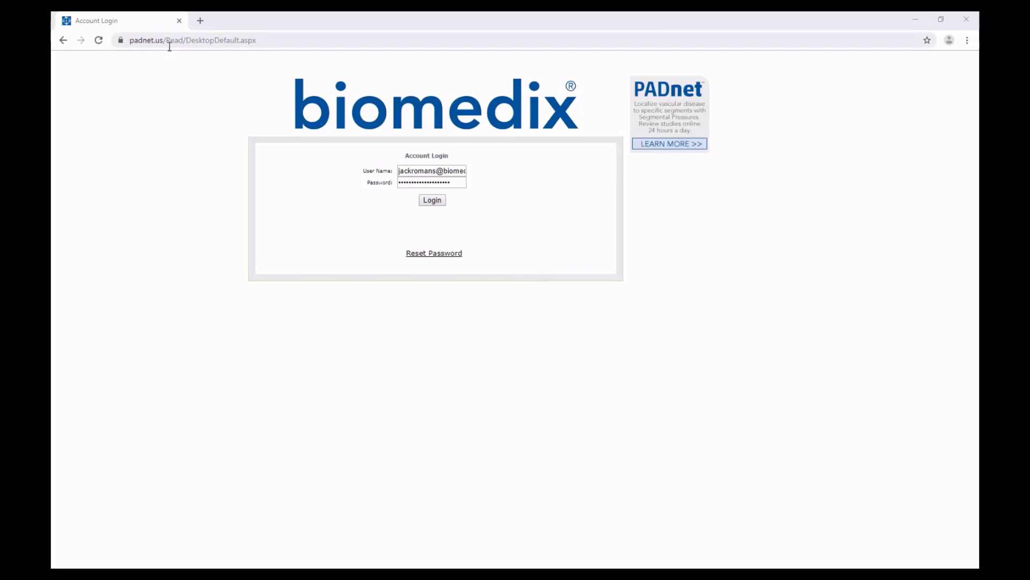
Sign in, accept the agreement and list the unsigned studies, noting study 1234 awaits interpretation
click(428, 201)
click(490, 398)
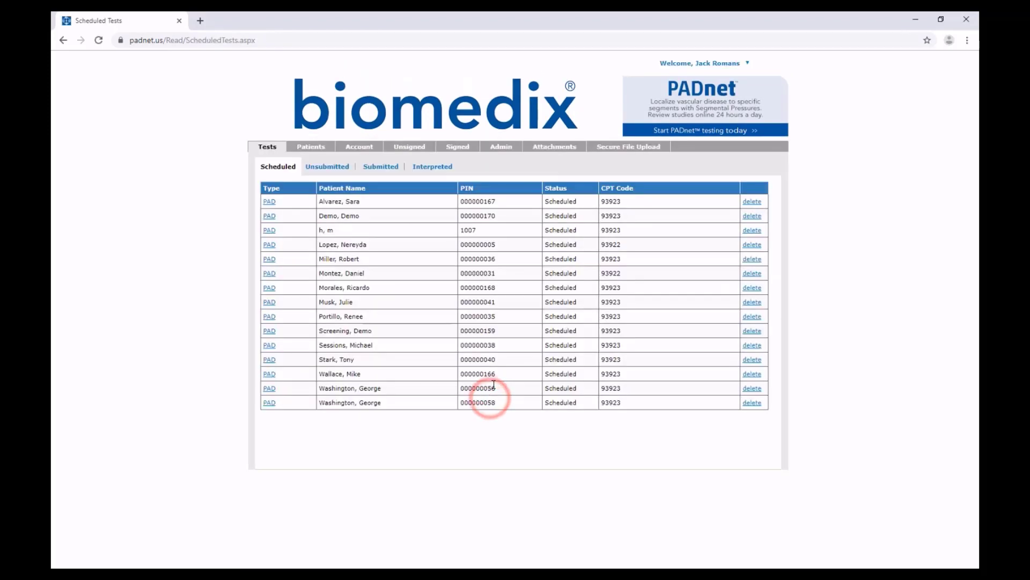
click(410, 150)
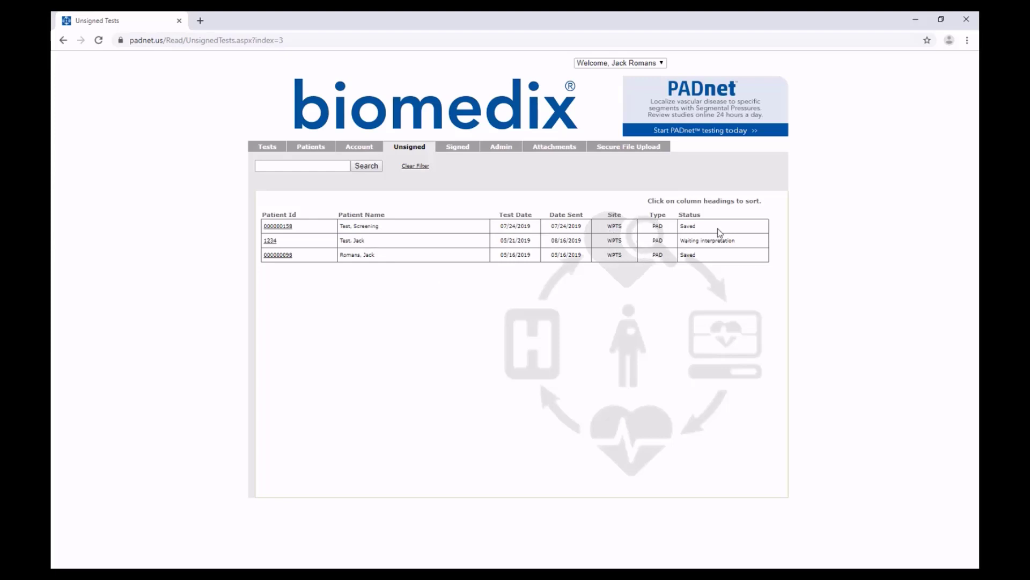
drag(738, 240, 682, 240)
click(688, 240)
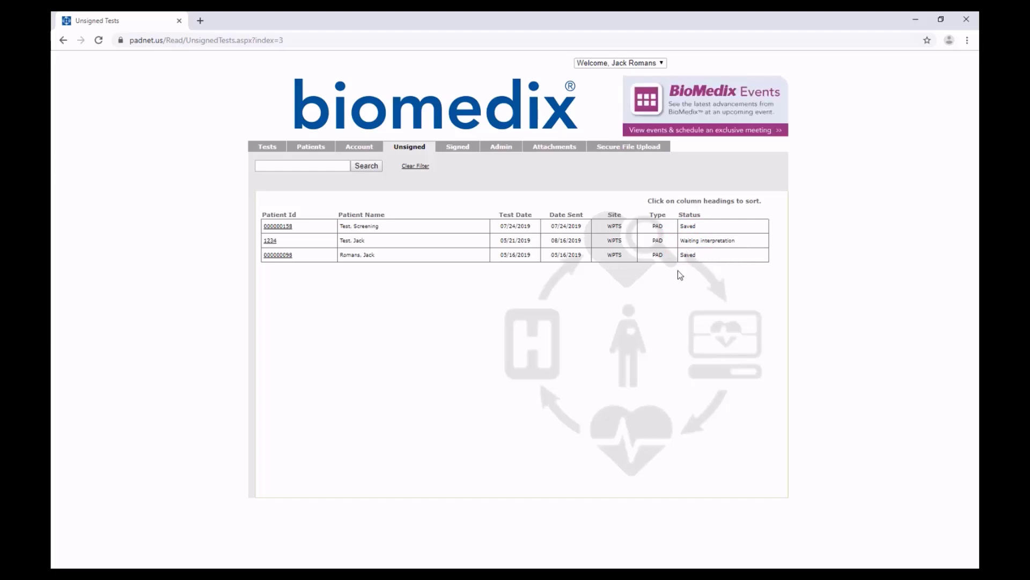
Open study 1234's Interpretation page and review its pressures, ABI/TBI values and PVR waveforms
click(273, 242)
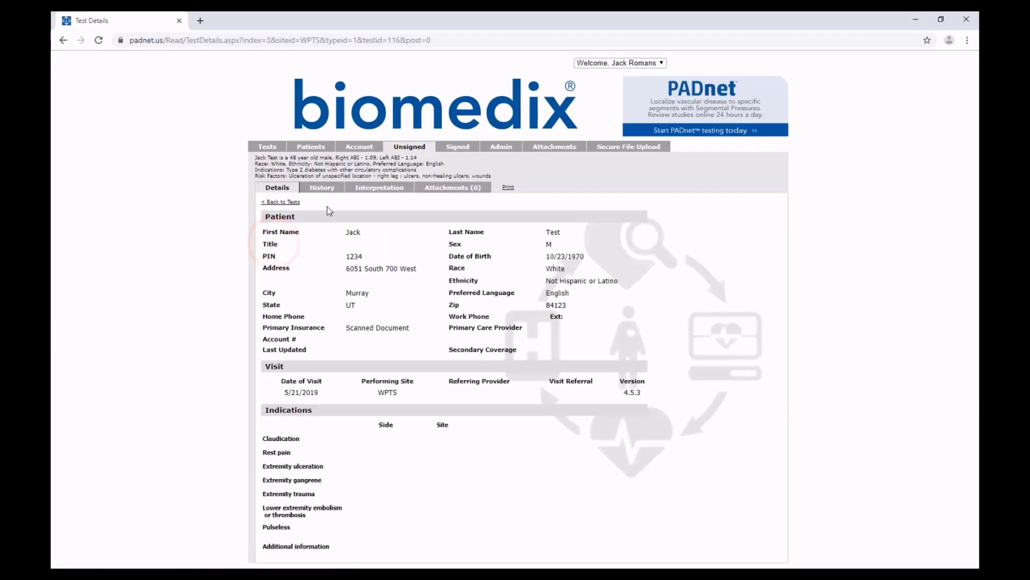
click(378, 186)
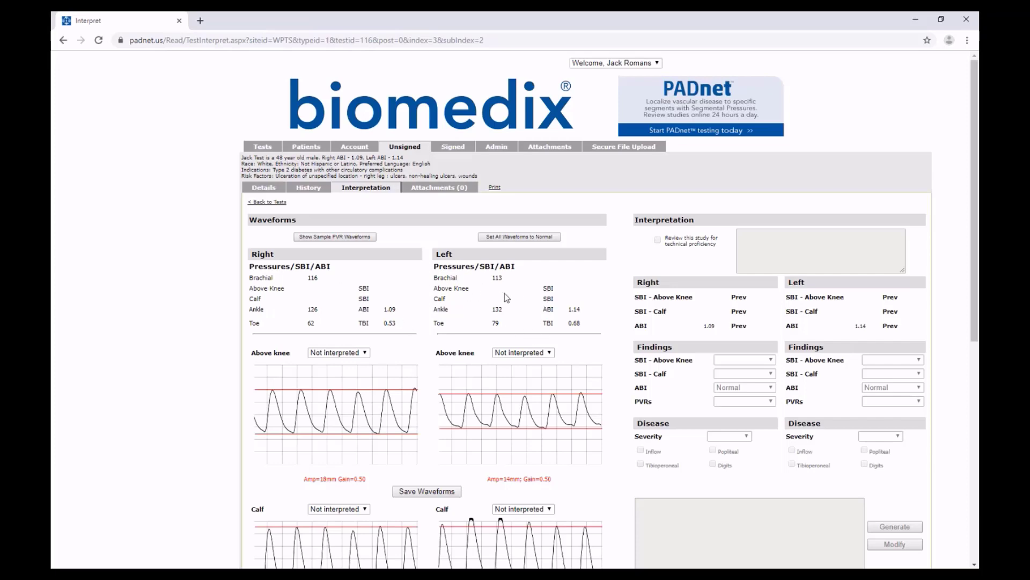
scroll(533, 307, down, 4)
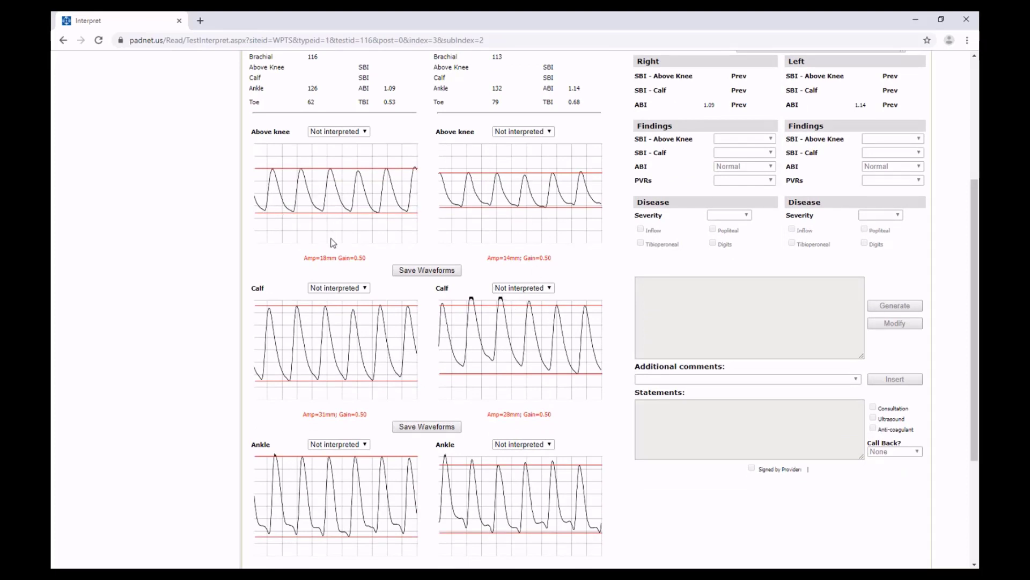
drag(305, 257, 366, 258)
click(374, 269)
scroll(375, 270, down, 3)
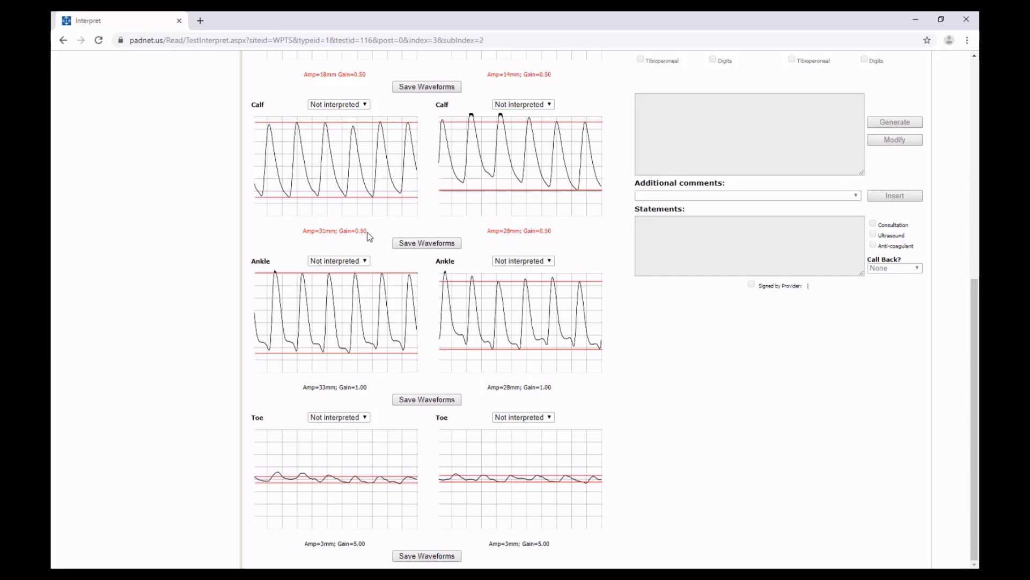
scroll(370, 237, up, 5)
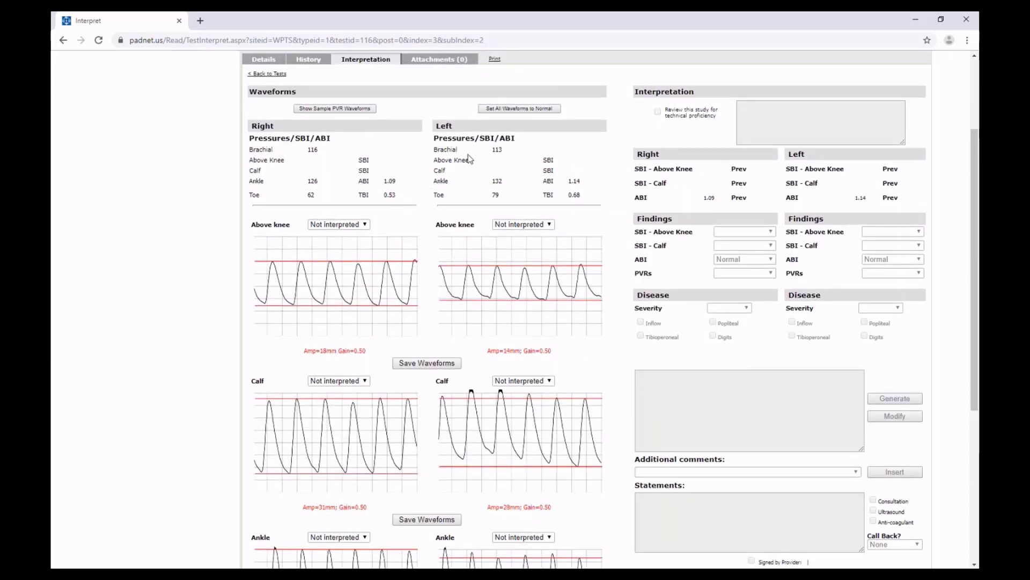
Open the Sample PVR Waveforms chart and scroll through its PVR categories and ABI guide
click(357, 109)
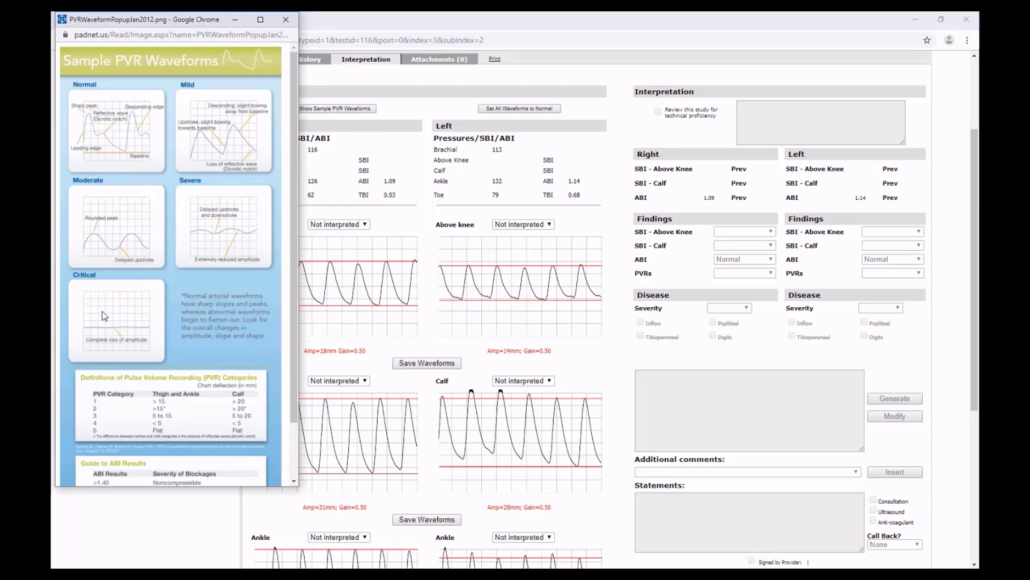
scroll(108, 315, down, 1)
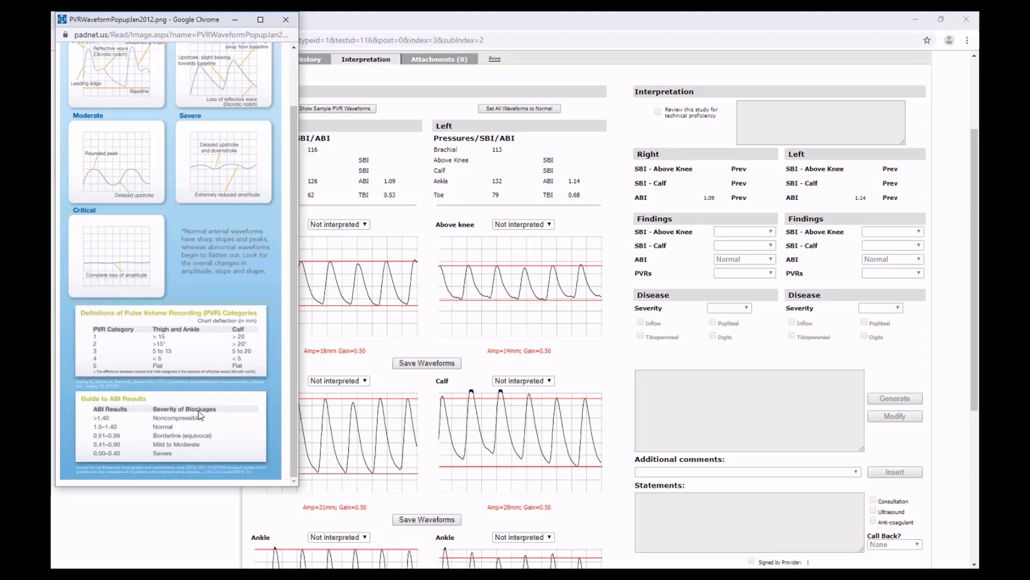
Rate the right and left above-knee and calf waveforms Normal
click(350, 315)
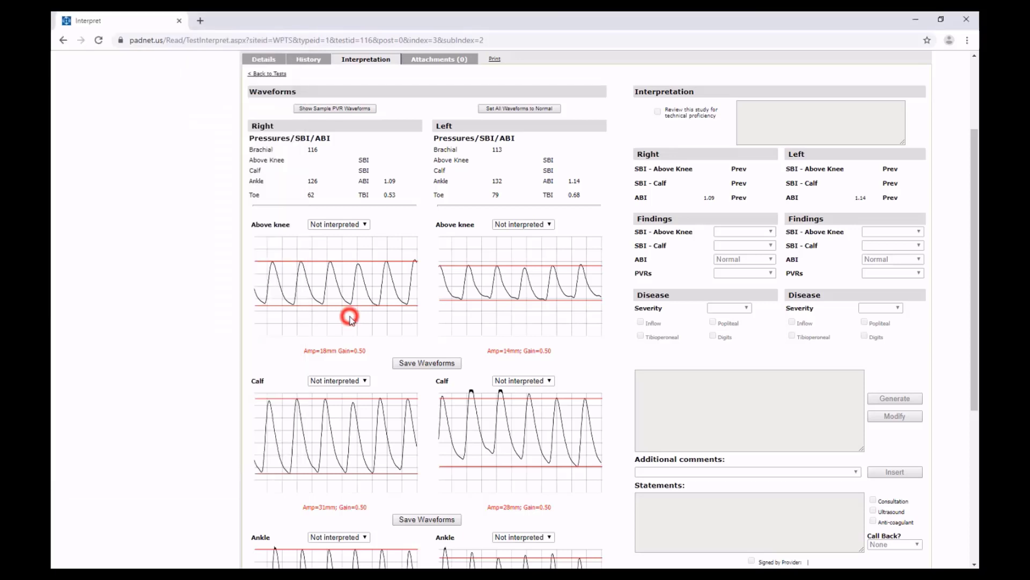
click(365, 226)
click(343, 241)
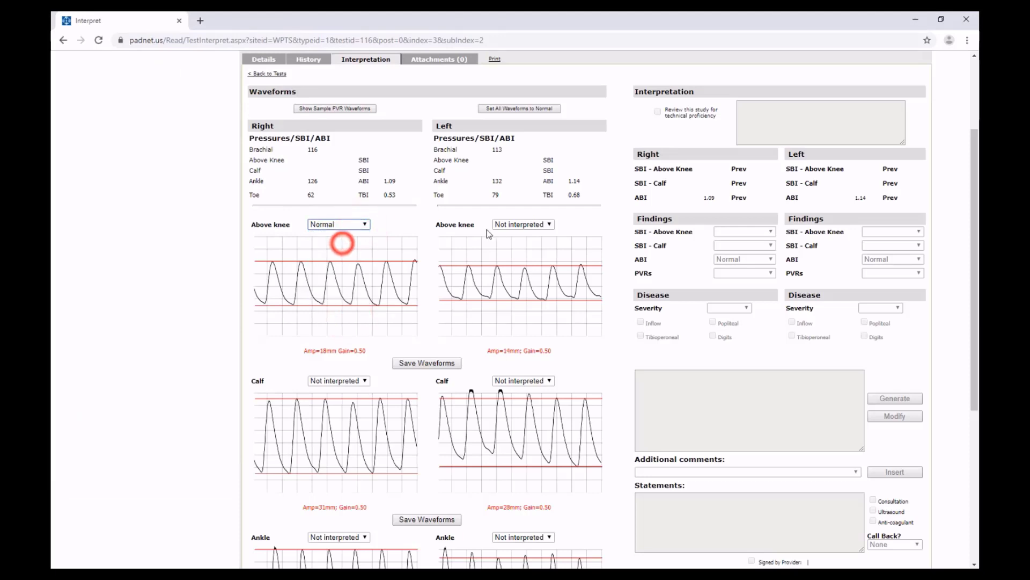
click(521, 226)
click(520, 241)
click(353, 381)
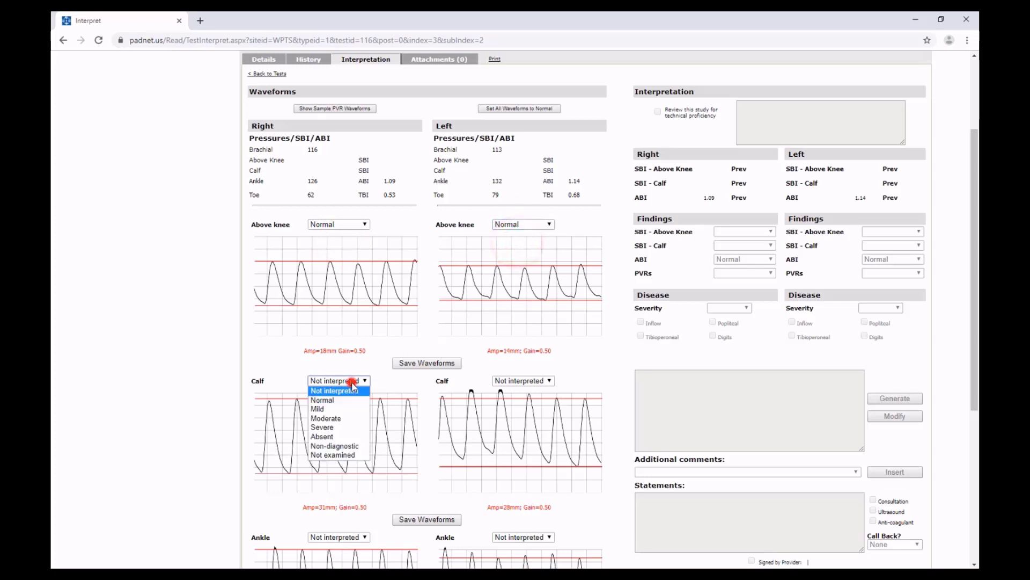
click(344, 400)
click(527, 381)
click(515, 400)
Rate both ankle waveforms Normal and both toe waveforms Mild
scroll(516, 398, down, 4)
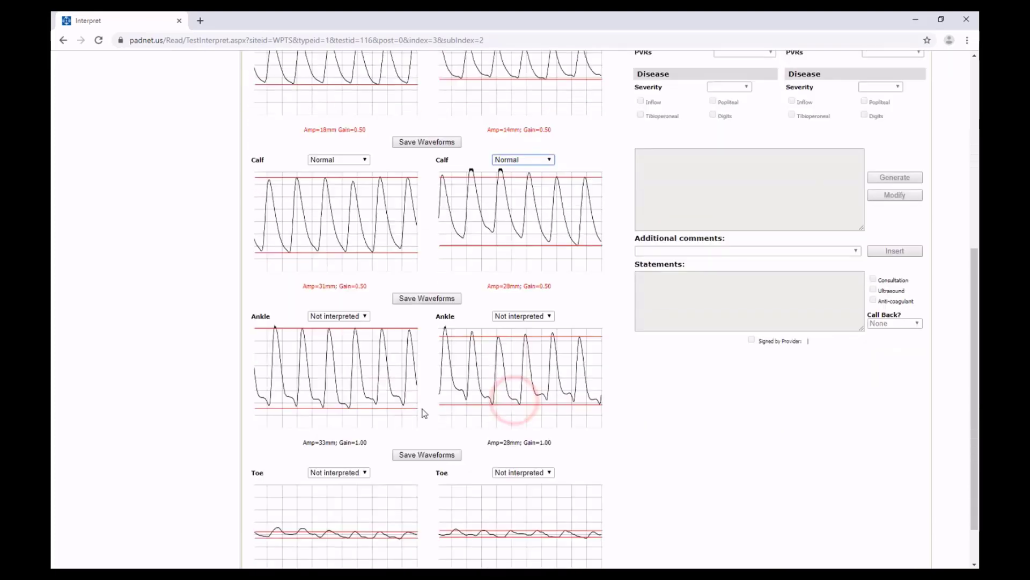
click(349, 316)
click(347, 333)
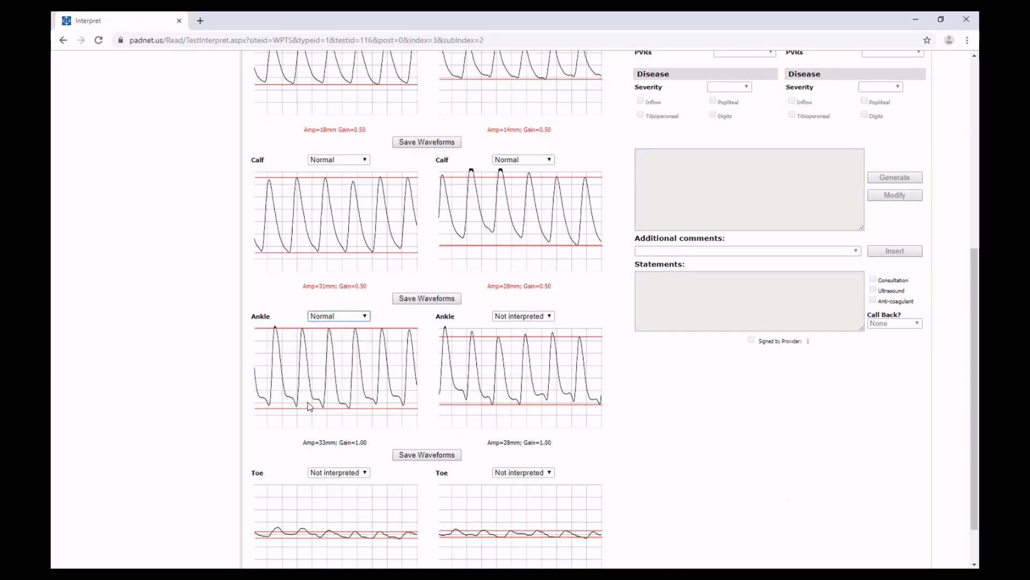
click(522, 317)
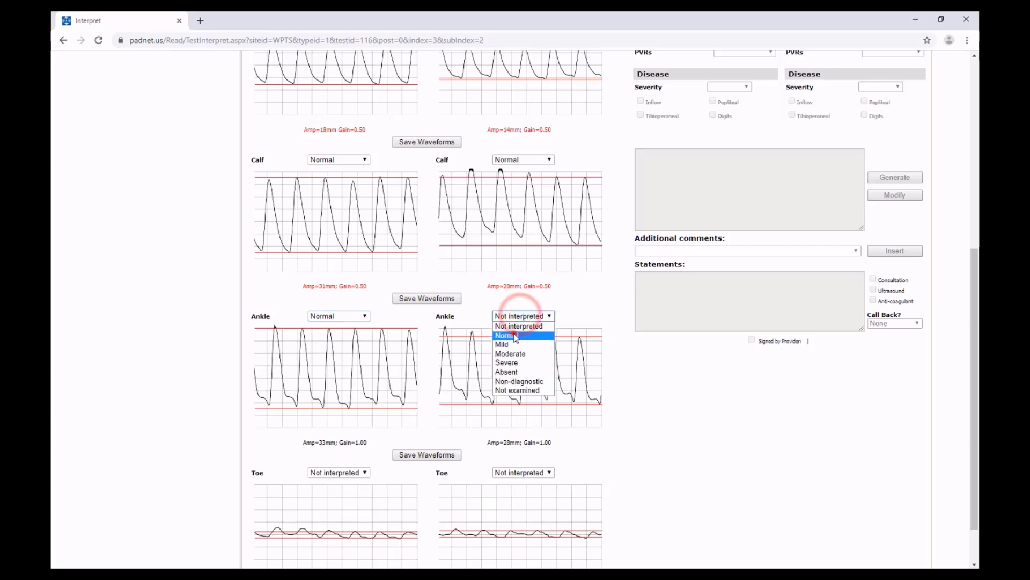
click(514, 332)
scroll(369, 436, down, 1)
click(356, 418)
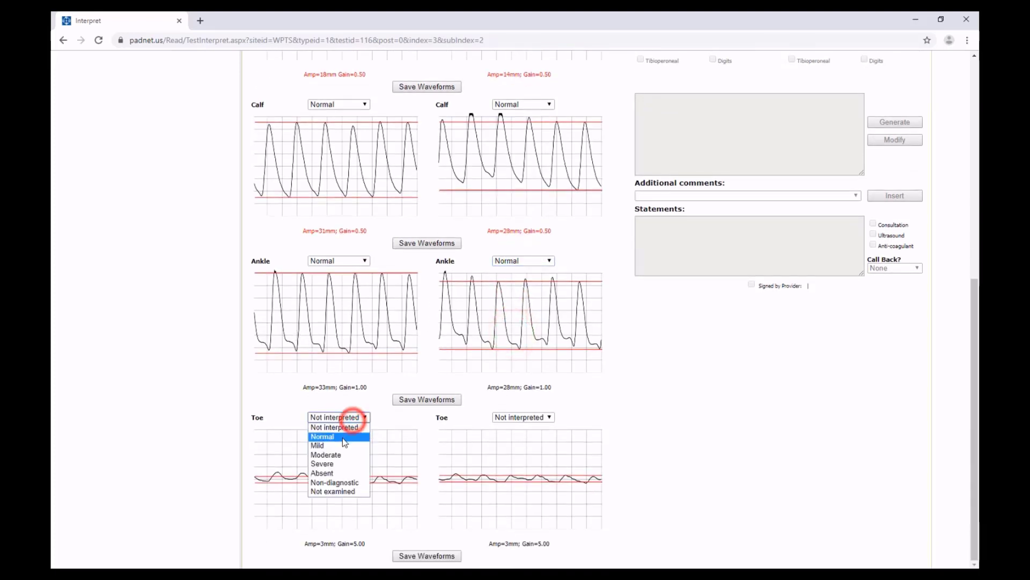
click(337, 445)
click(550, 418)
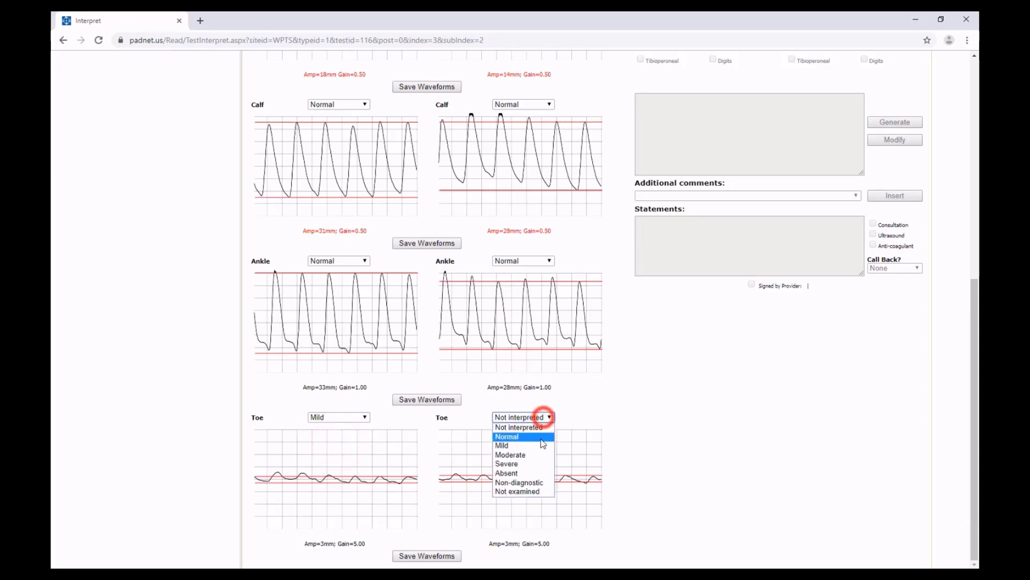
click(526, 444)
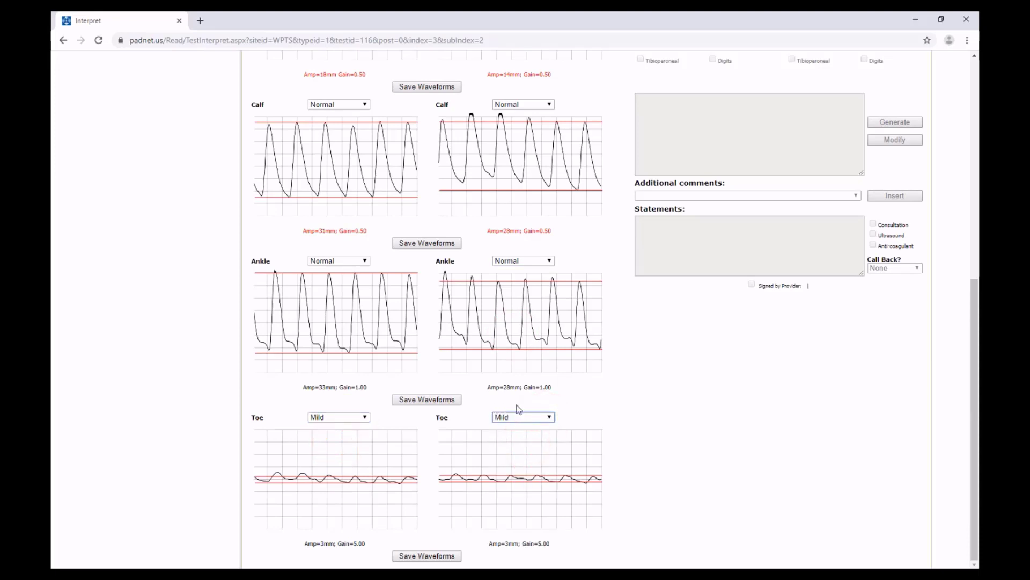
scroll(547, 388, up, 3)
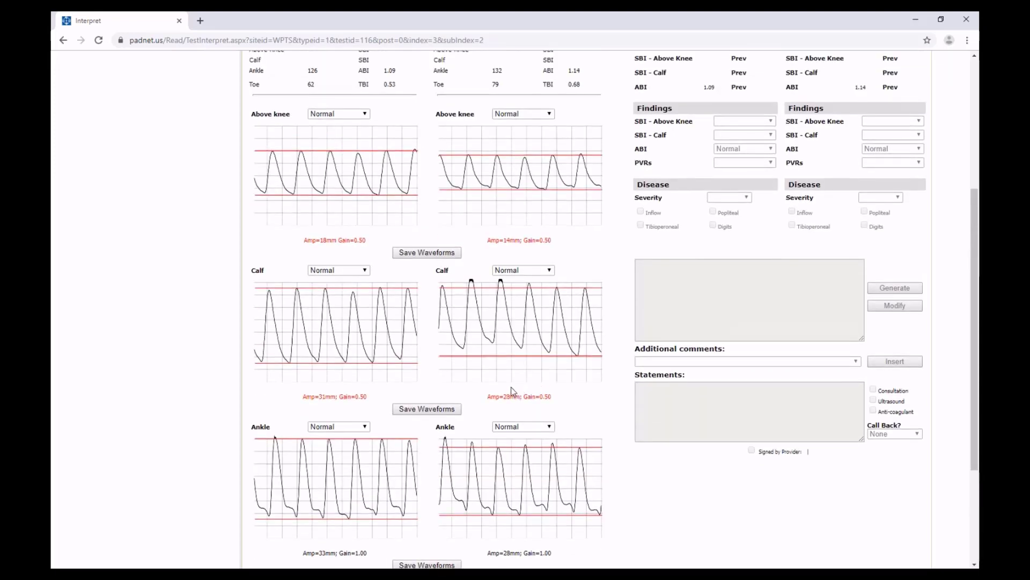
Reopen the Sample PVR Waveforms chart and scroll down to the Guide to ABI Results
scroll(510, 387, up, 4)
click(317, 237)
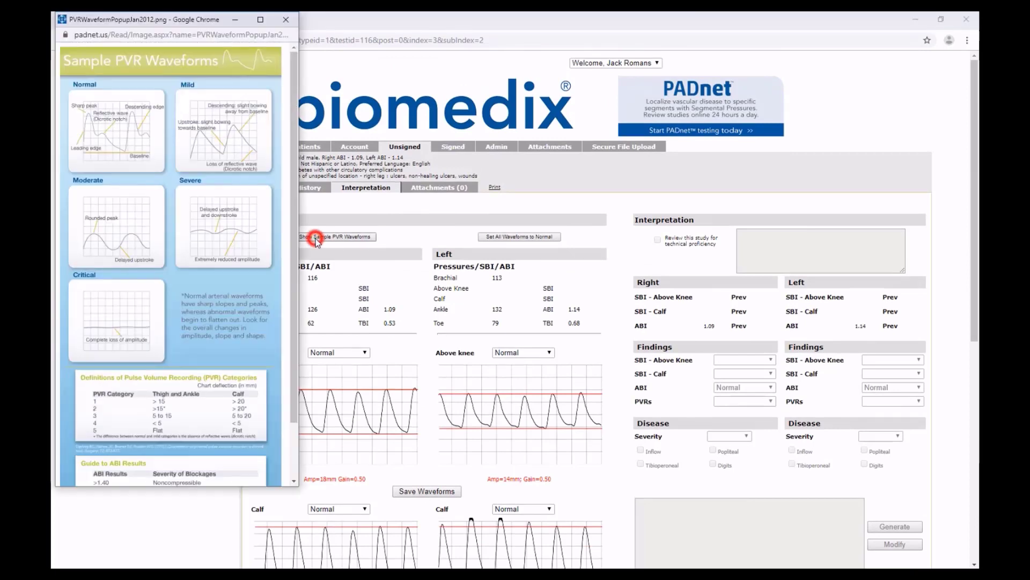
scroll(231, 332, down, 2)
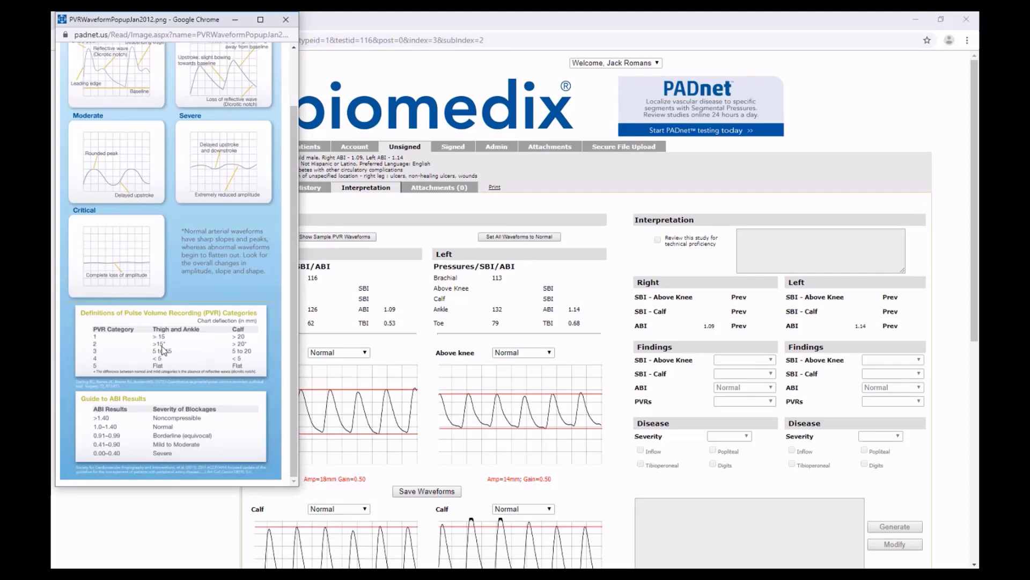
scroll(397, 350, down, 3)
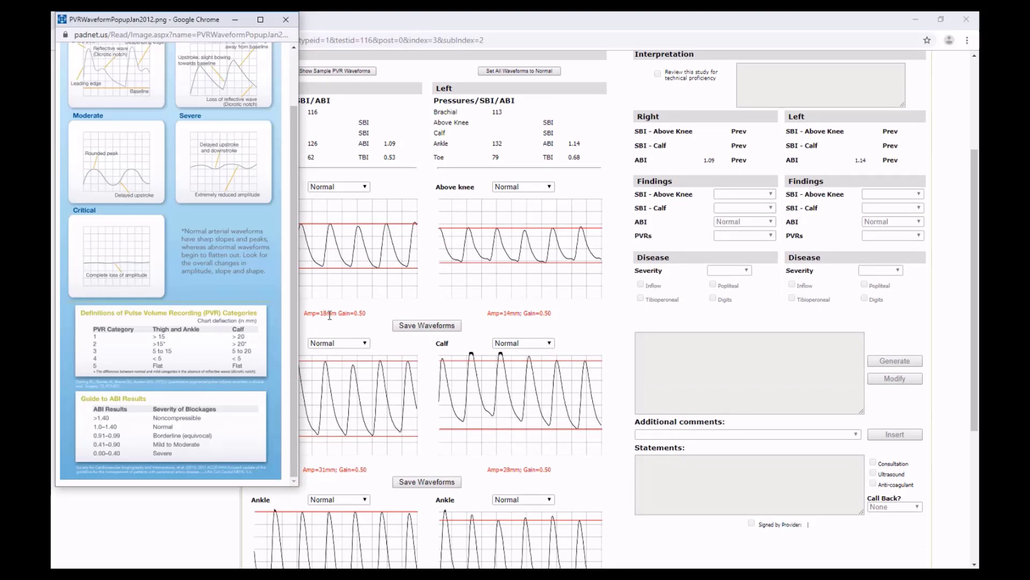
Check the right above-knee gain value, then reopen the sample PVR chart beside the study
click(404, 259)
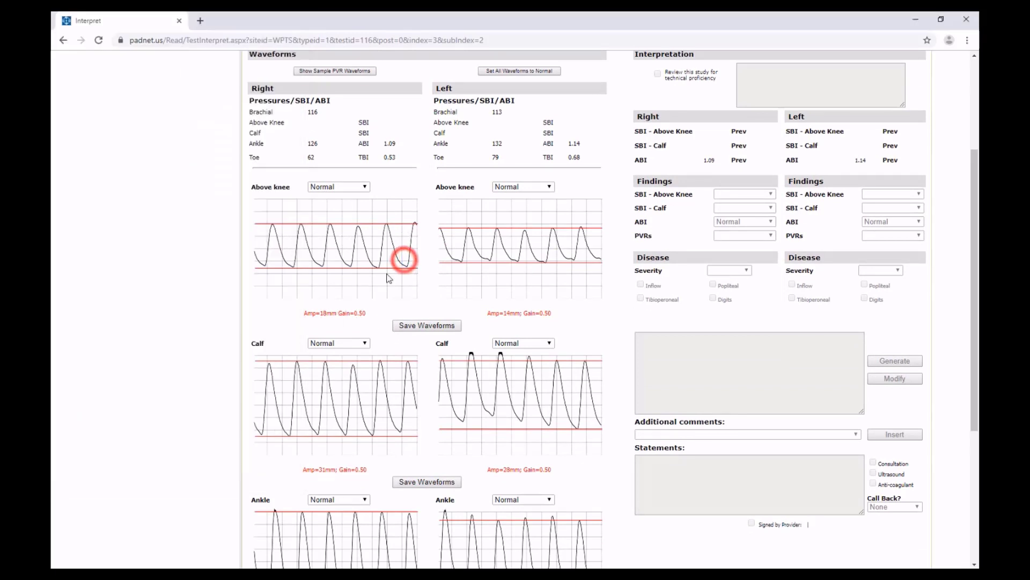
drag(366, 314, 356, 313)
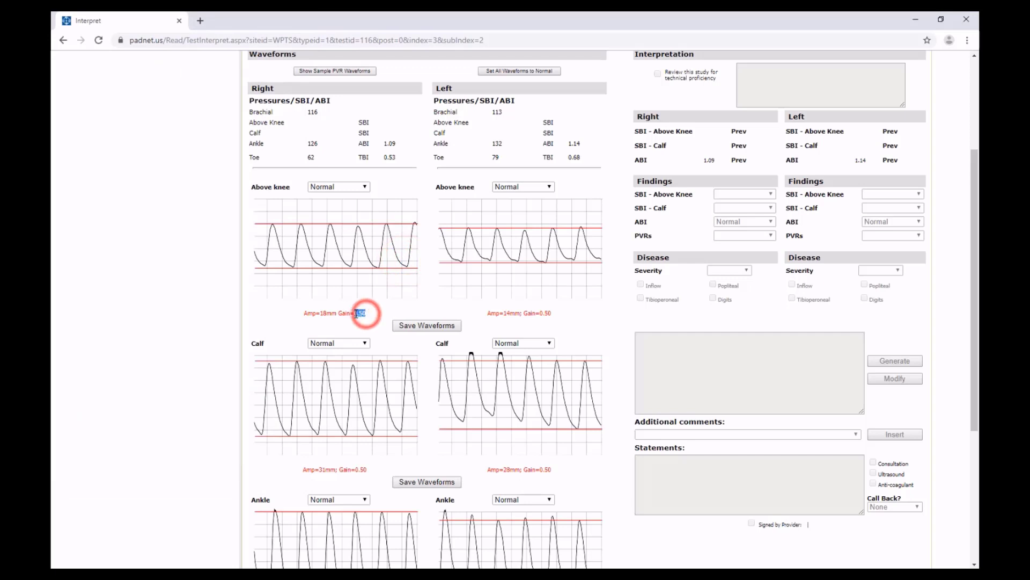
click(379, 306)
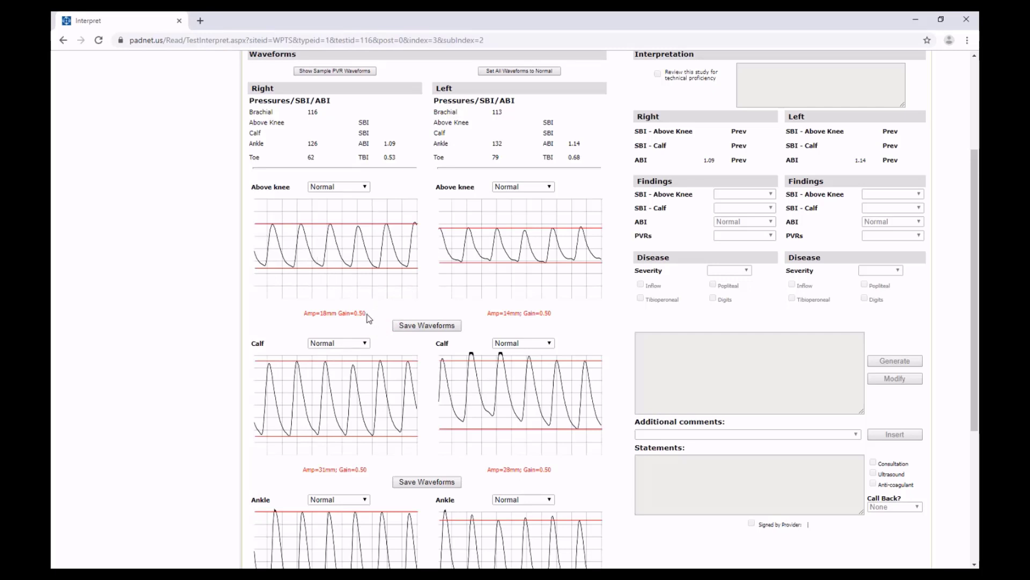
click(321, 313)
Compare the sample chart's PVR and ABI tables against the study's ankle and toe waveforms
click(333, 71)
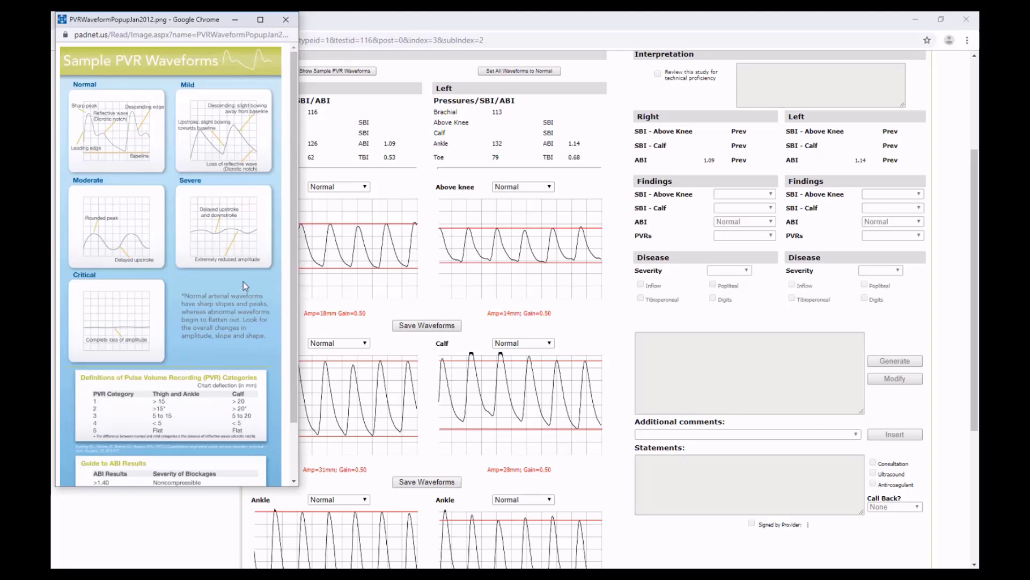
click(347, 232)
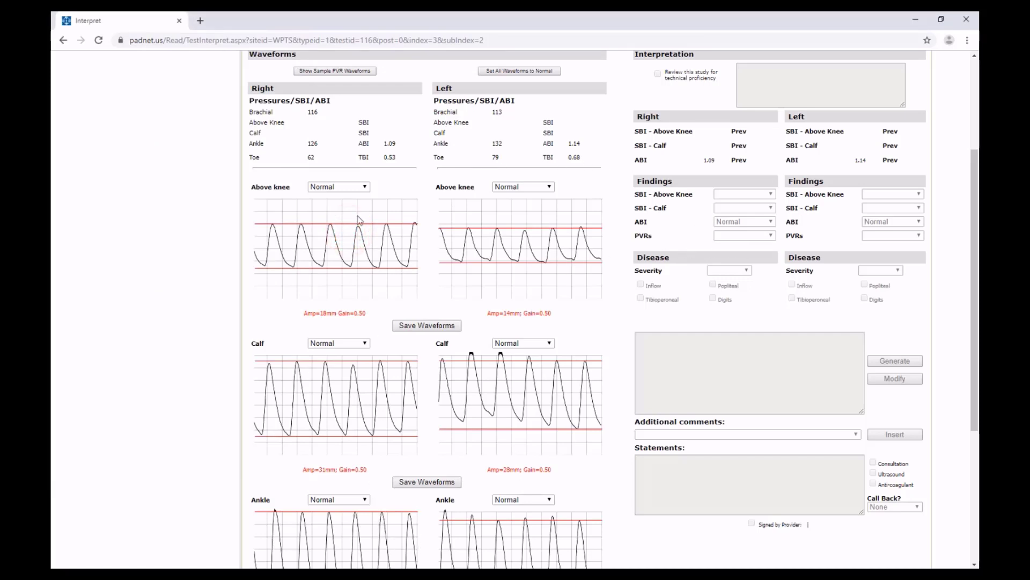
click(346, 71)
scroll(187, 392, down, 5)
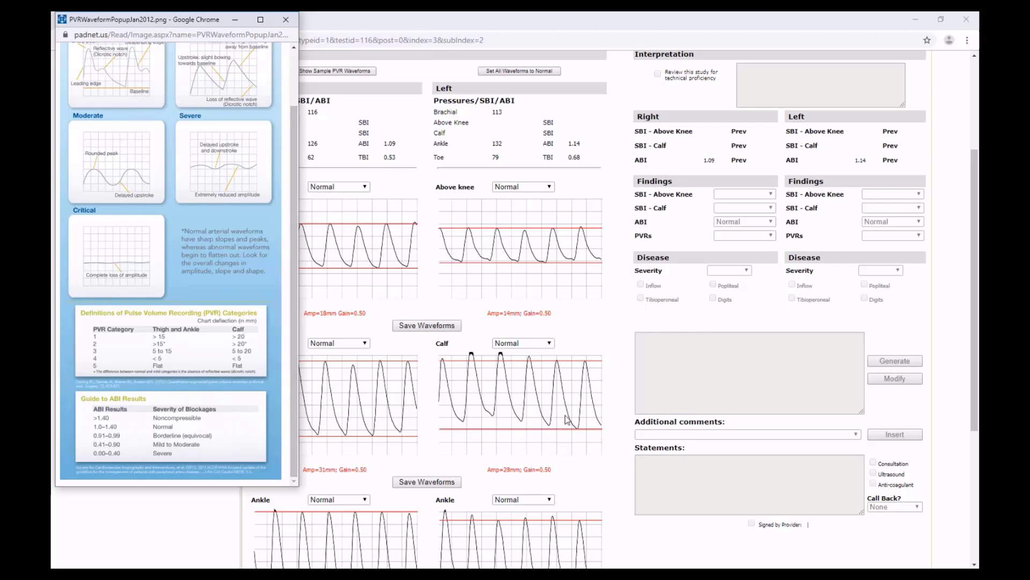
scroll(569, 413, down, 5)
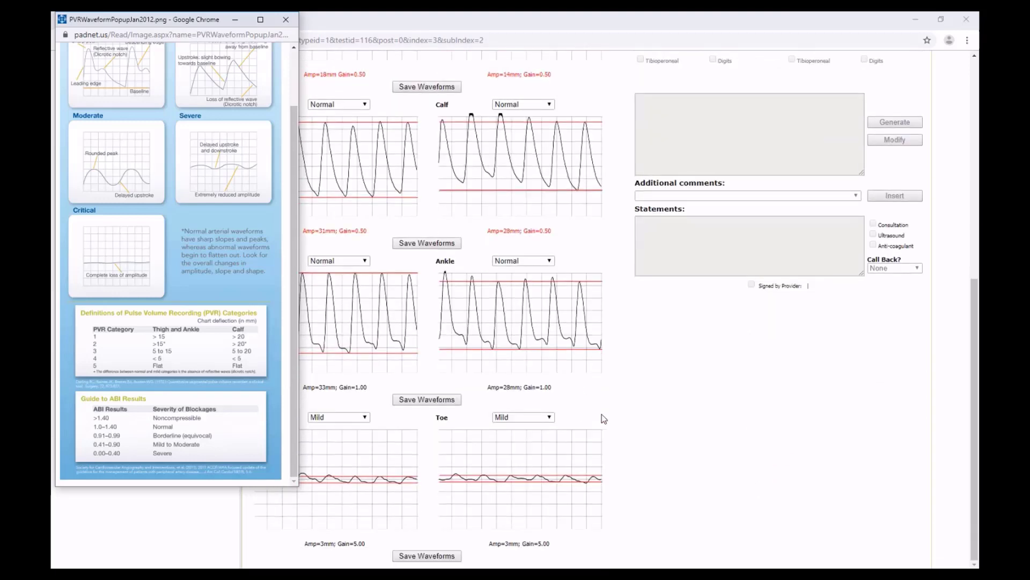
Save the waveform ratings so findings show ABI Normal and PVRs Abnormal on both legs
click(601, 416)
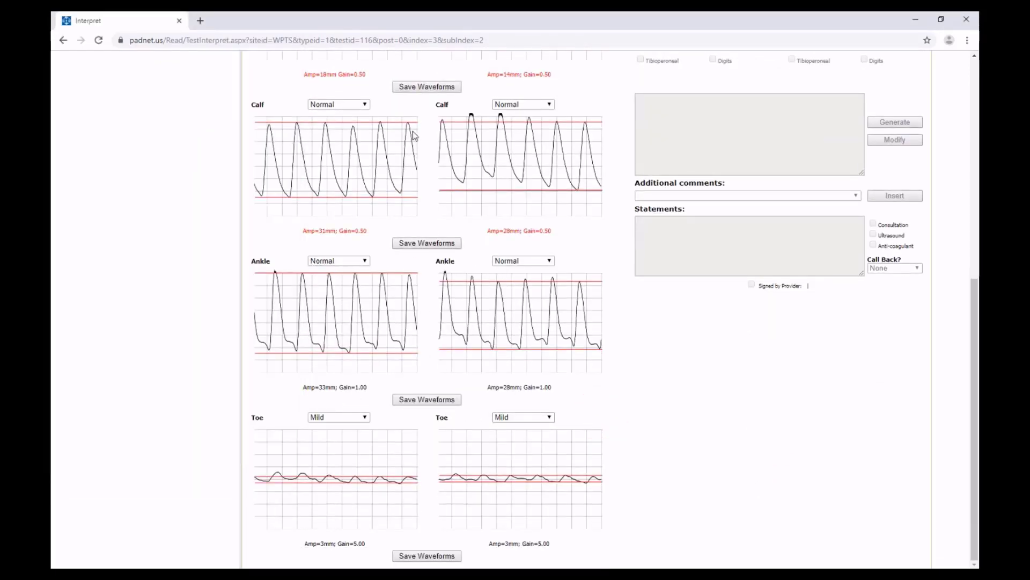
click(424, 556)
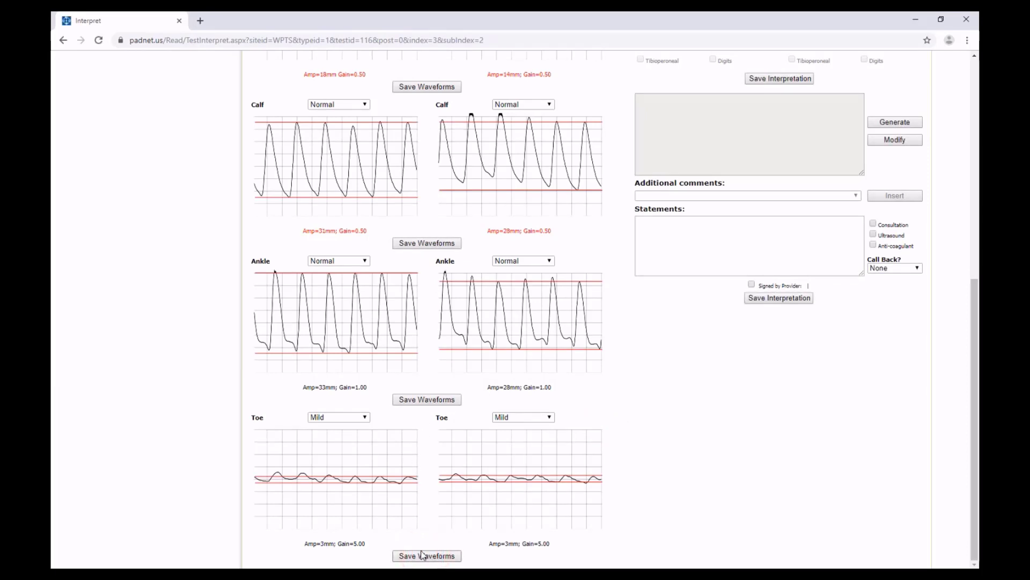
scroll(484, 495, up, 6)
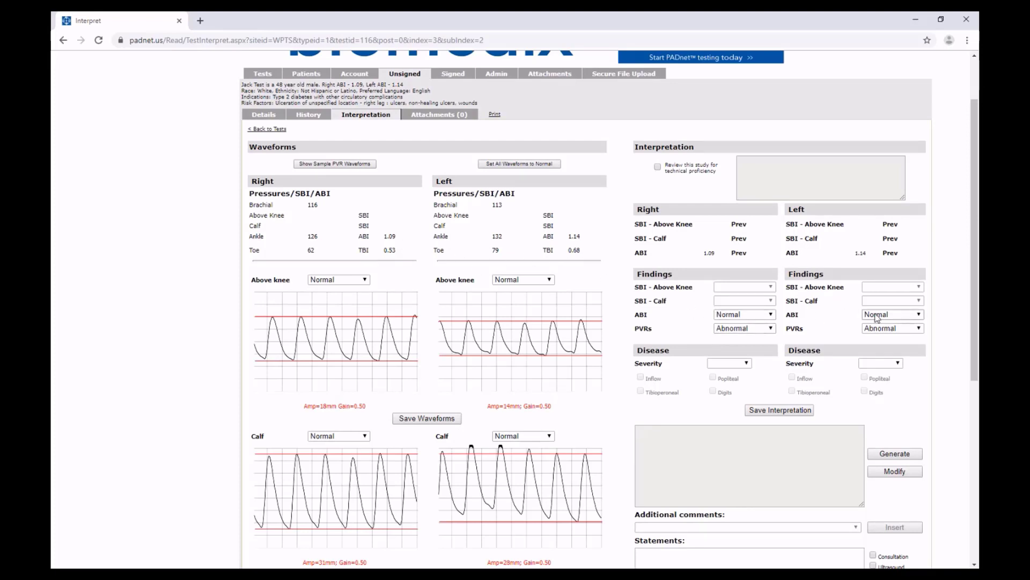
Set the right and left PVRs findings to Normal
scroll(617, 318, down, 4)
scroll(679, 329, up, 3)
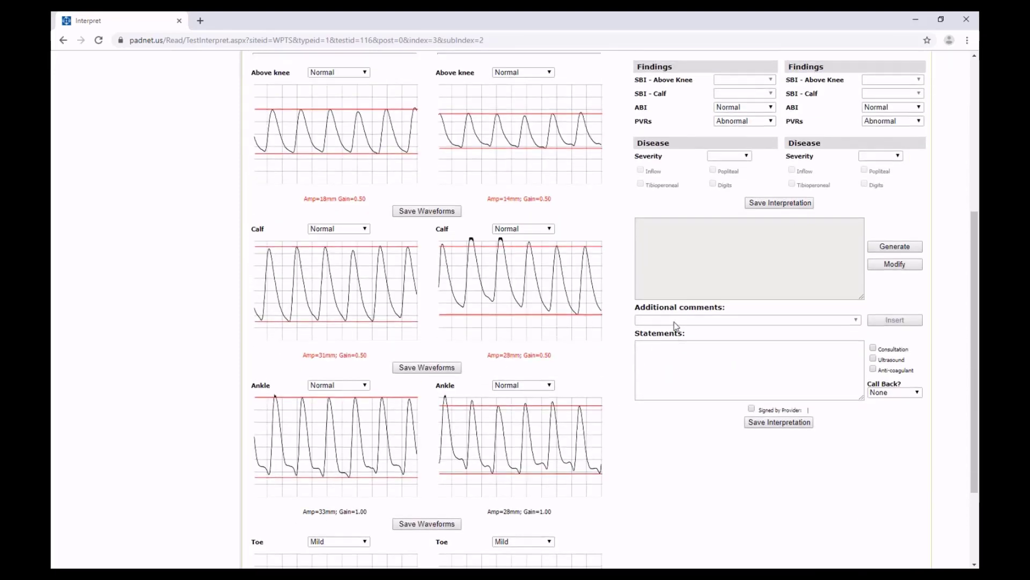
click(765, 274)
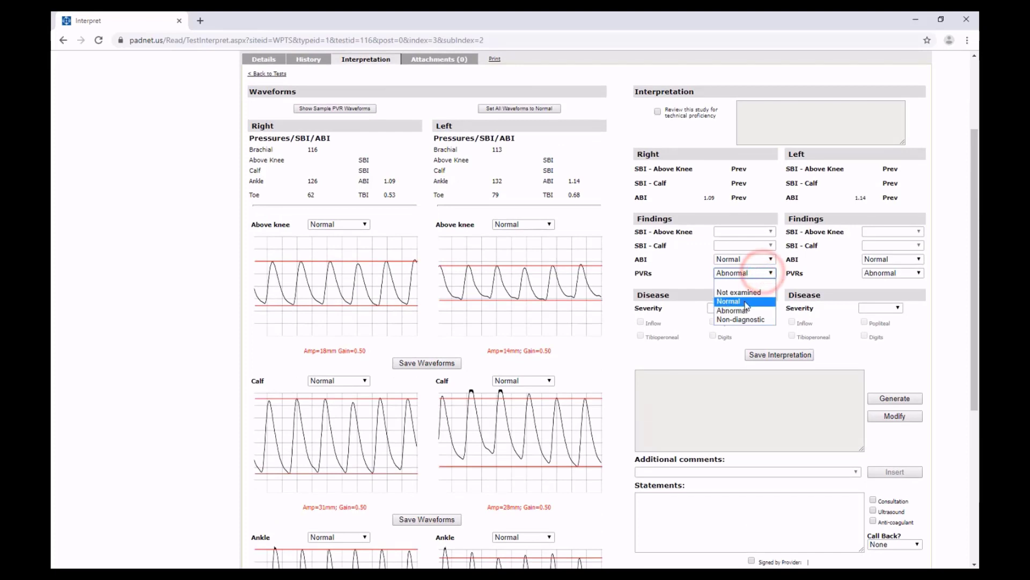
click(744, 301)
click(885, 273)
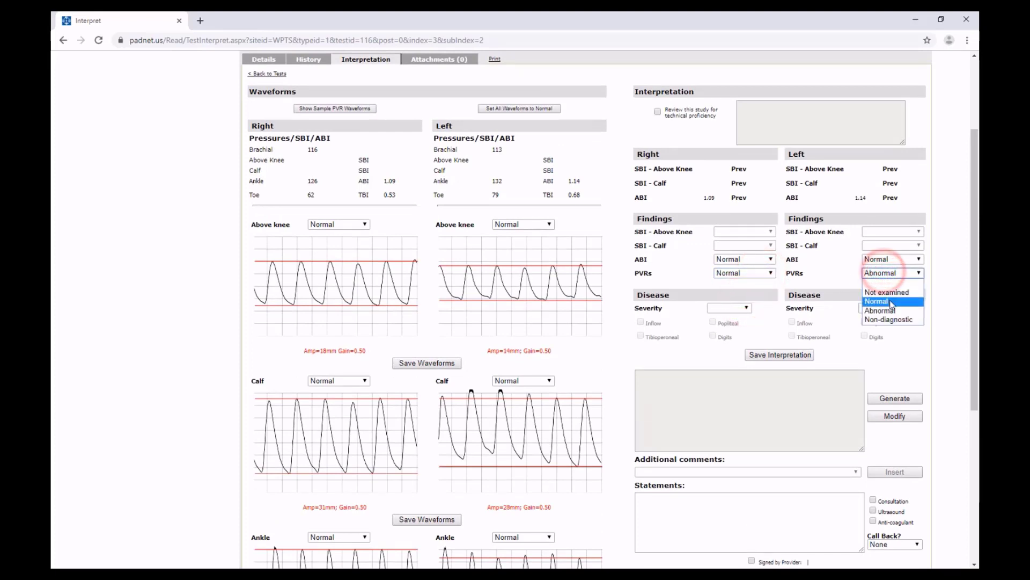
click(888, 300)
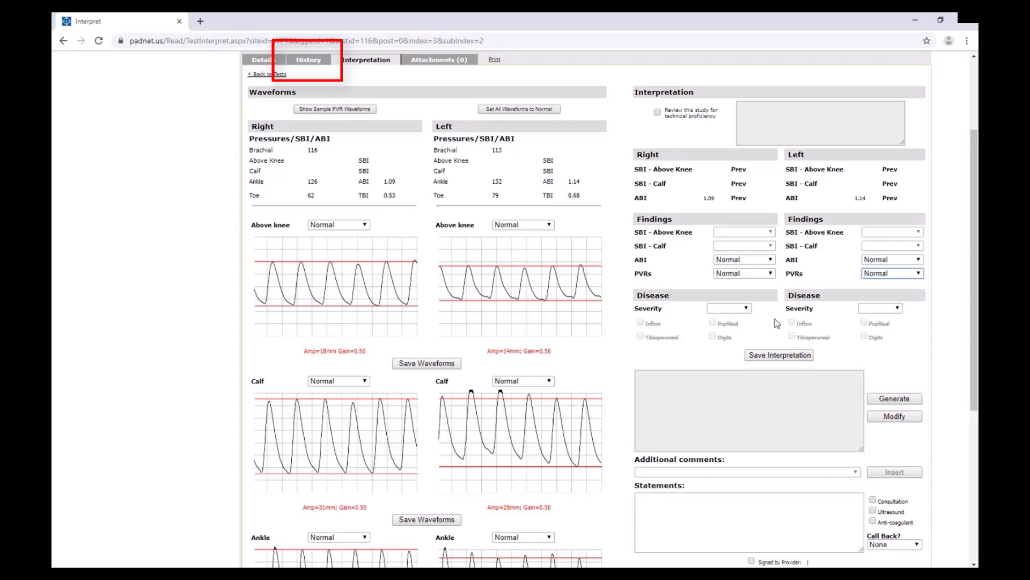
Set the right and left disease severity to Normal
click(739, 309)
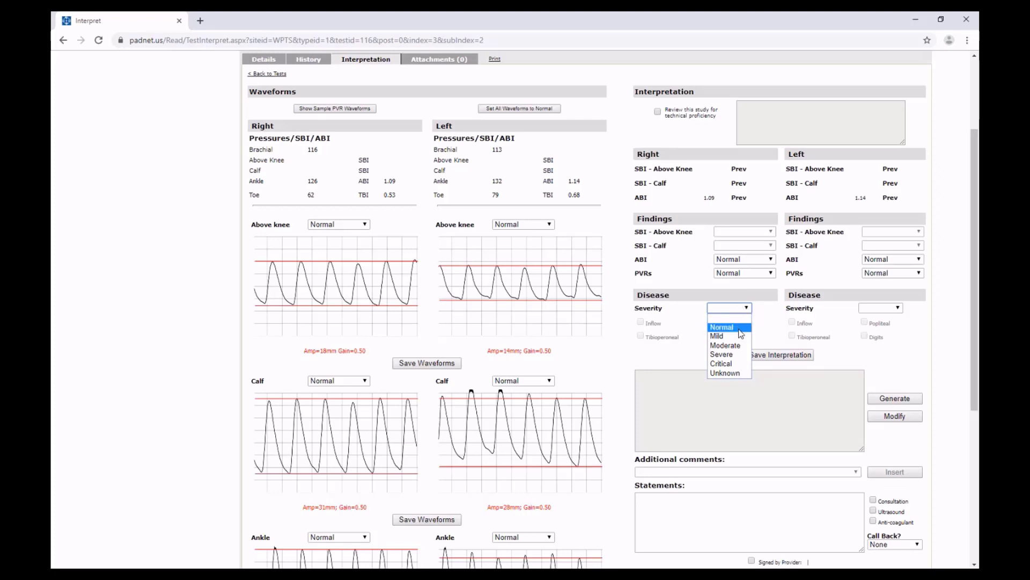
click(739, 328)
click(872, 308)
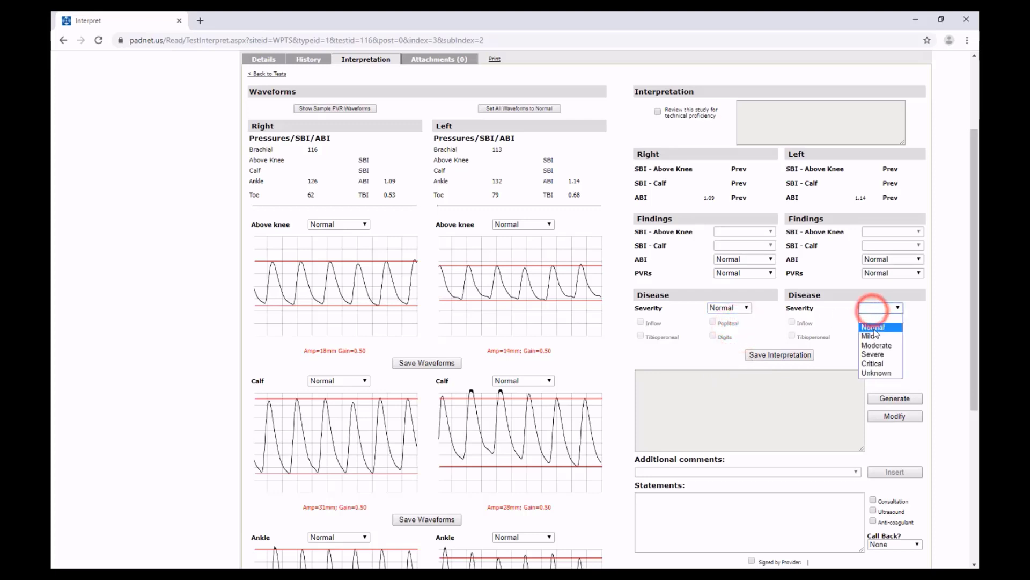
click(874, 328)
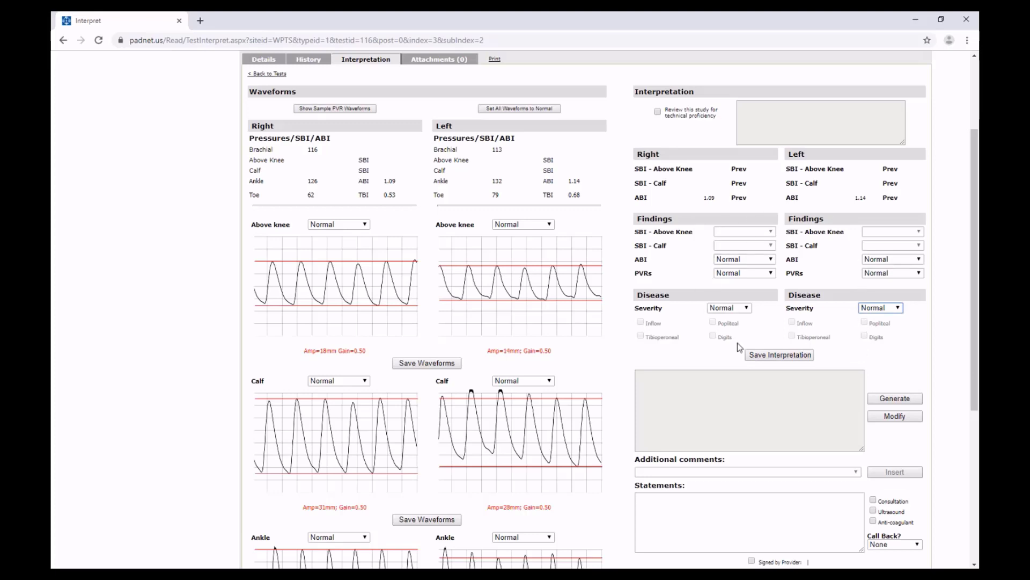
Generate the no-significant-PAD interpretation citing ABIs 1.09 and 1.14, review it, then restore it locked
click(895, 399)
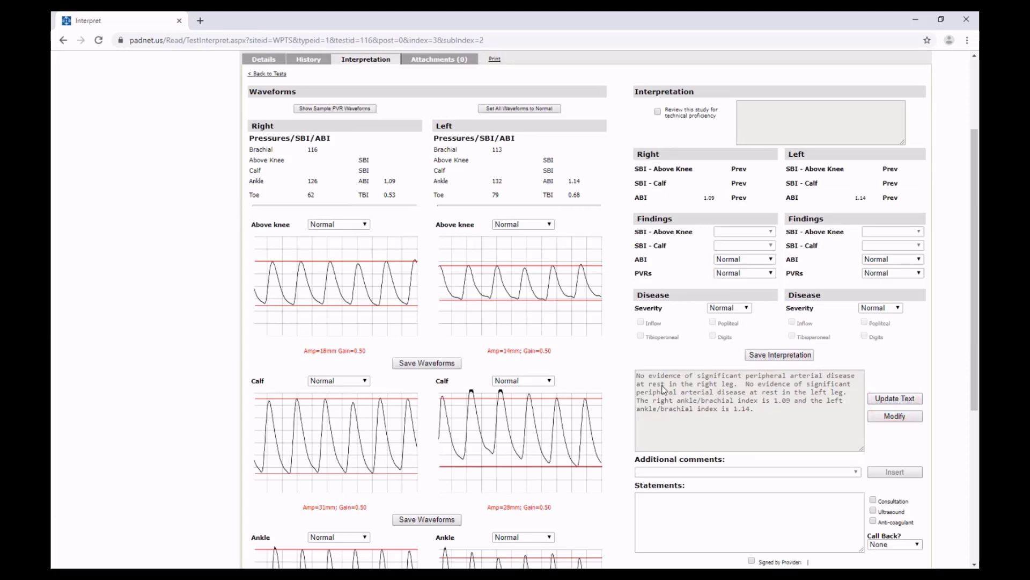
drag(637, 375, 764, 419)
click(763, 419)
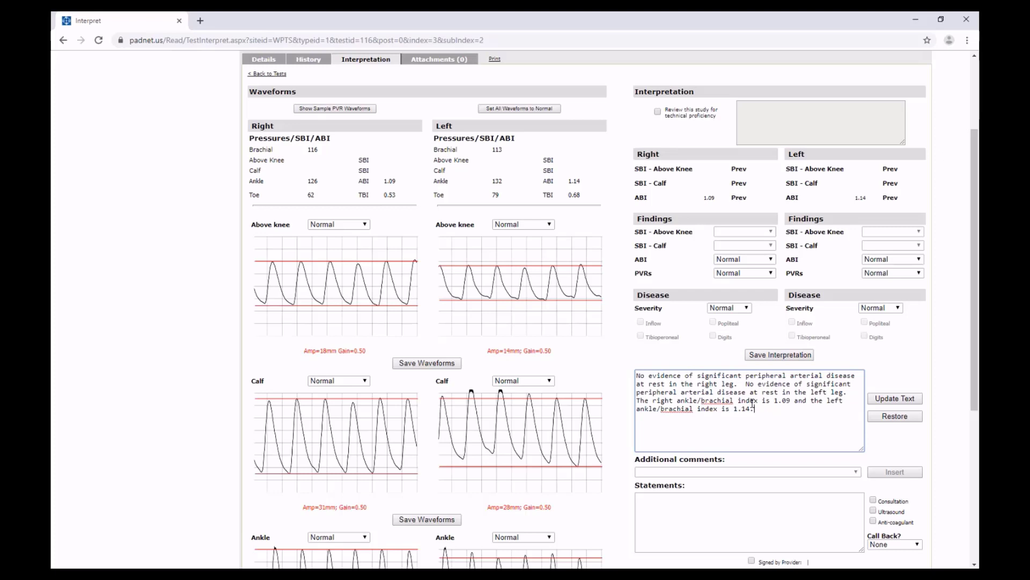
click(908, 419)
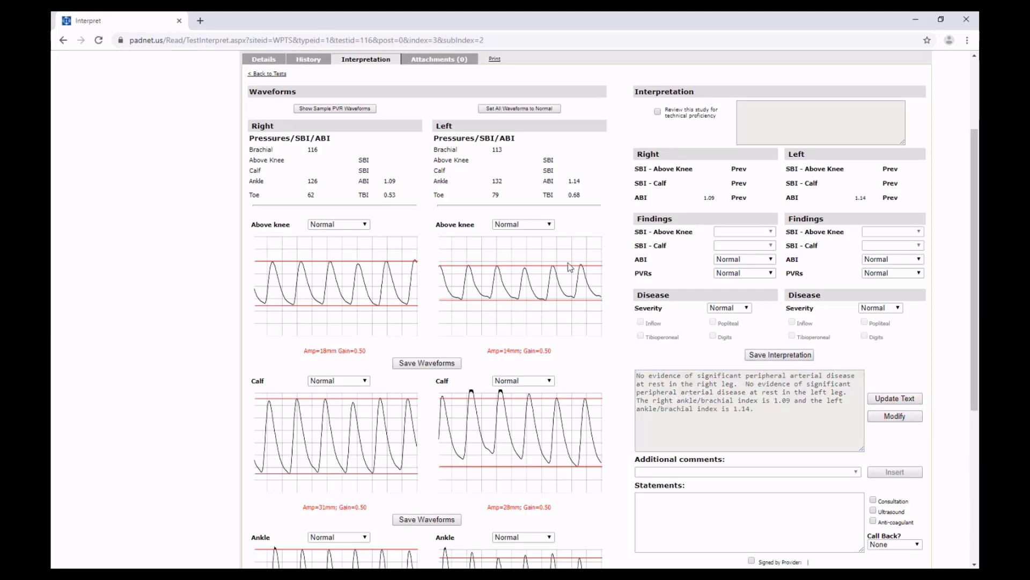
click(739, 309)
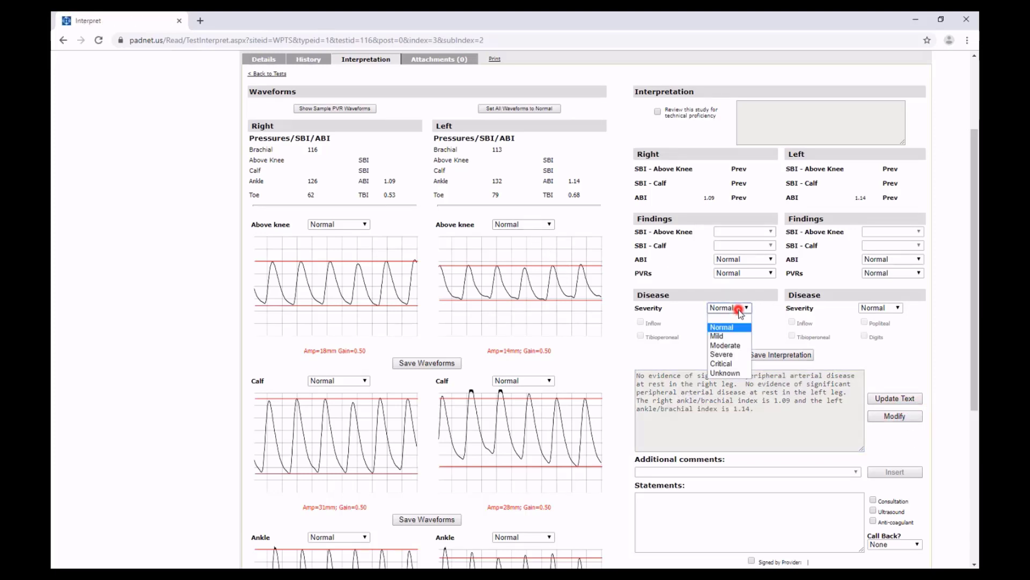
click(725, 363)
click(882, 308)
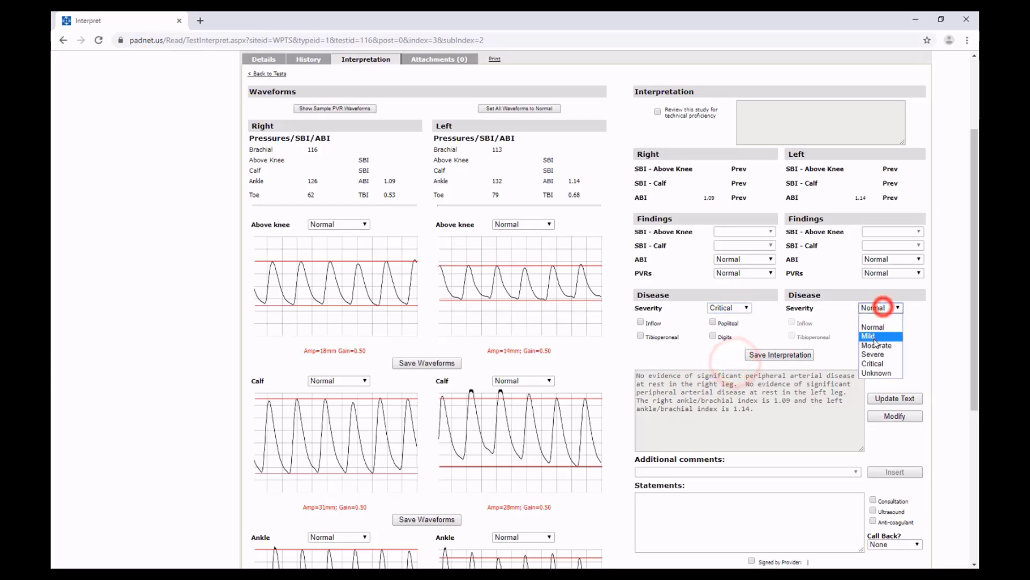
click(873, 363)
click(899, 400)
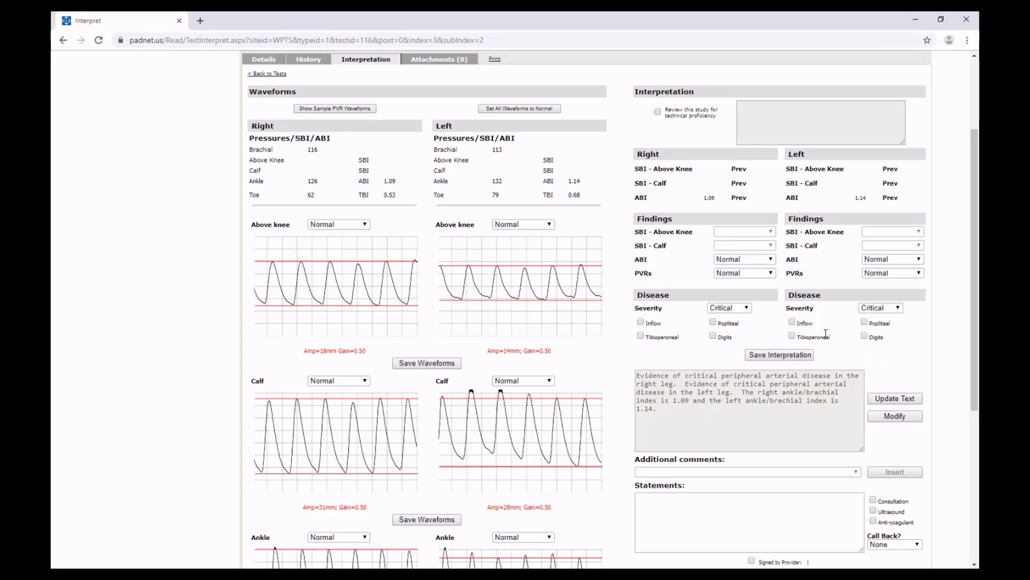
click(737, 308)
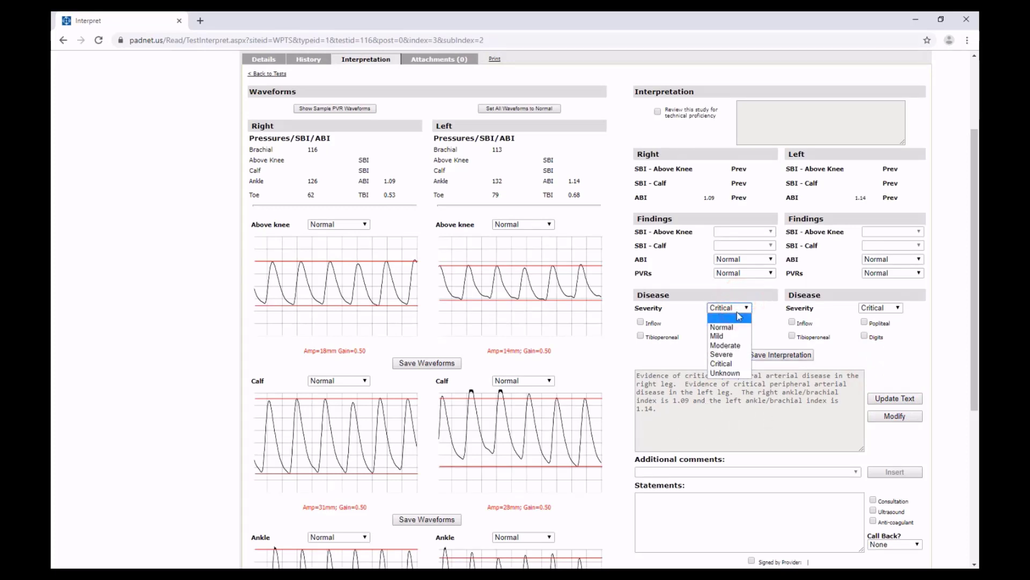
click(722, 327)
click(891, 308)
click(878, 328)
click(895, 398)
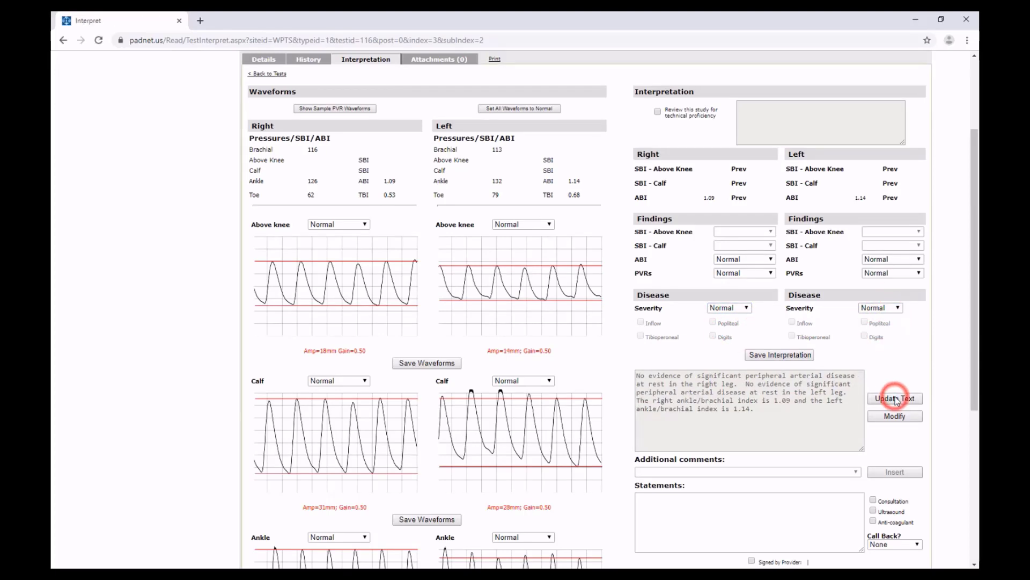
scroll(896, 388, down, 2)
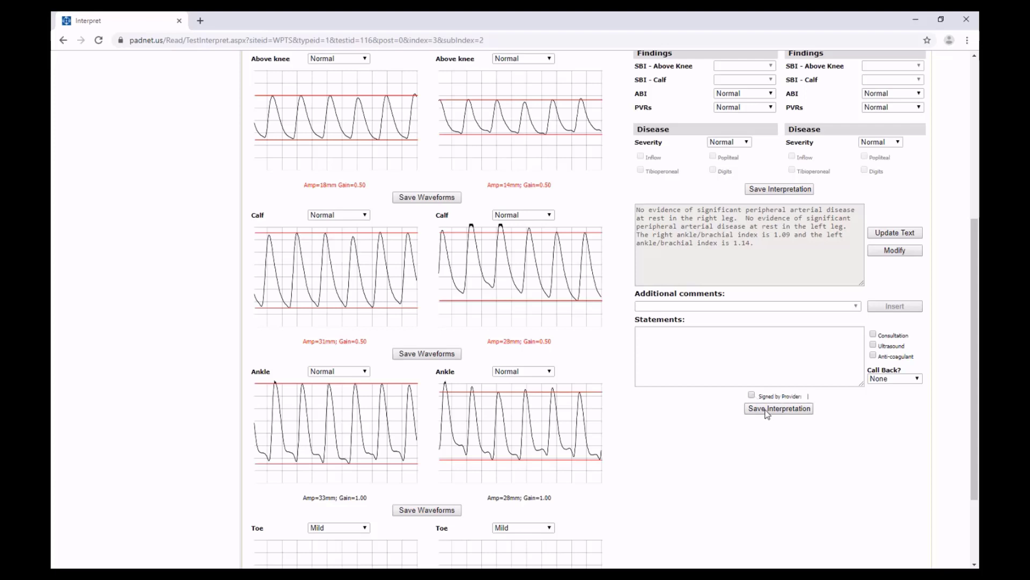
click(767, 410)
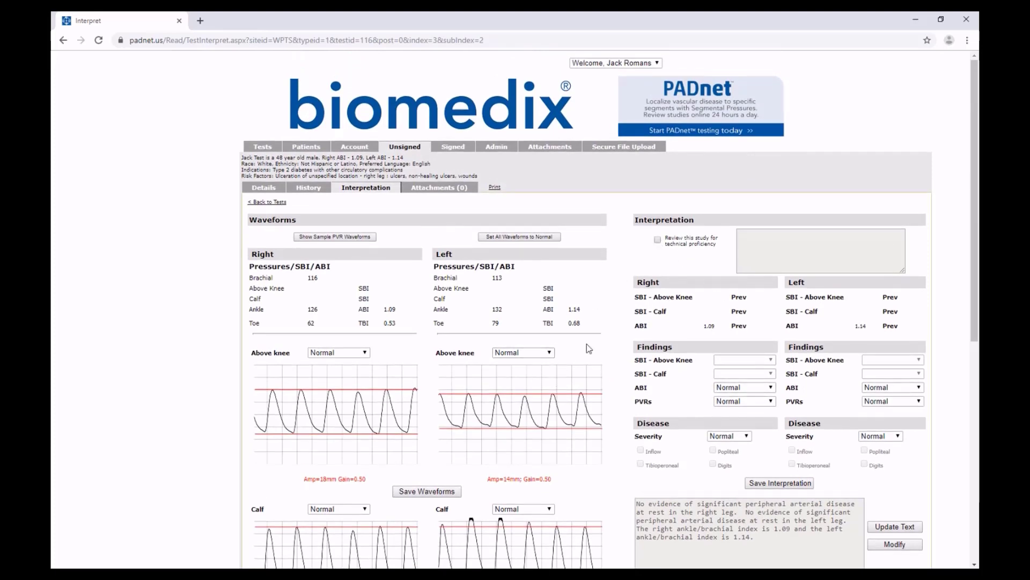
click(658, 241)
click(658, 241)
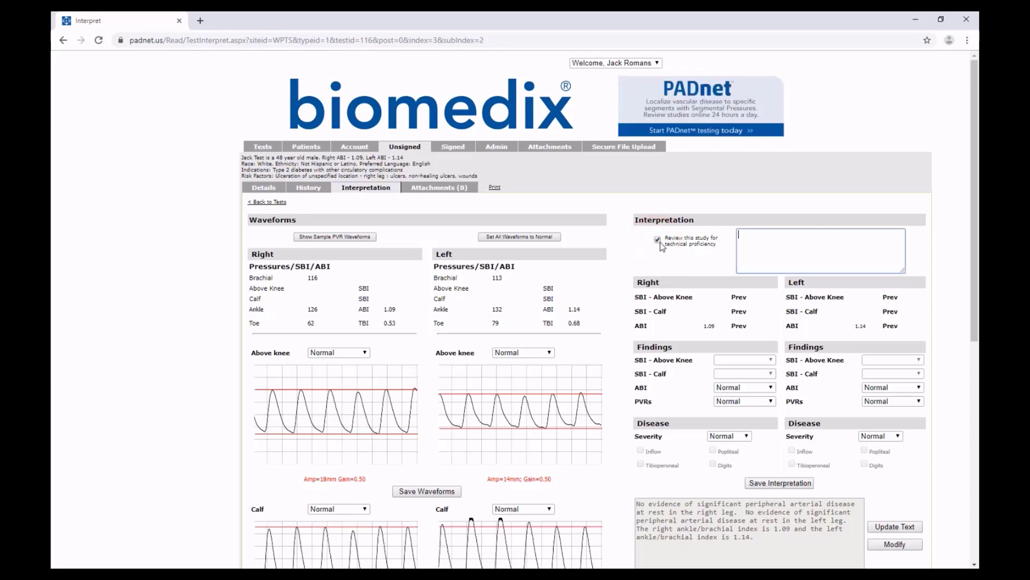
scroll(653, 257, down, 4)
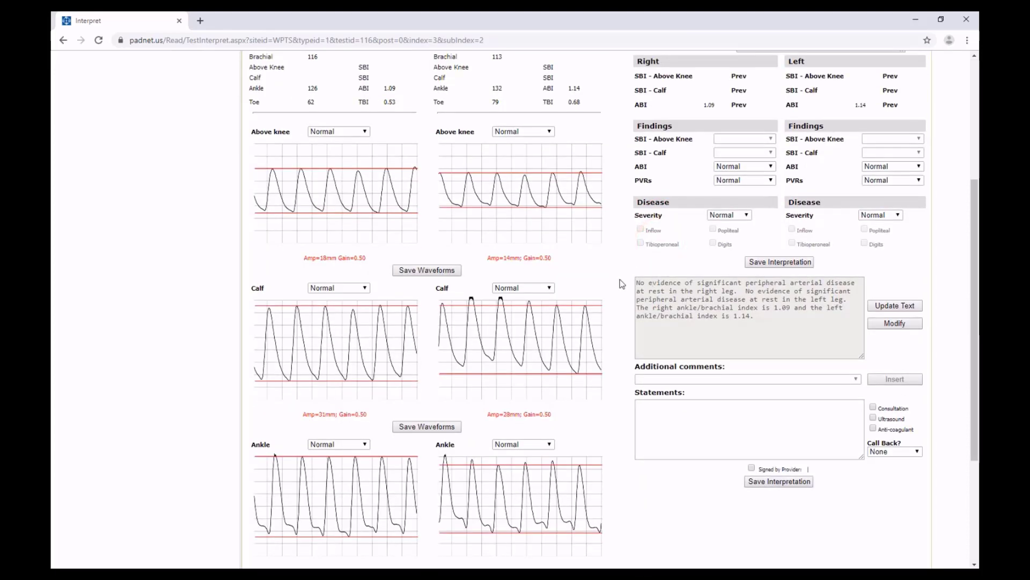
scroll(539, 293, down, 3)
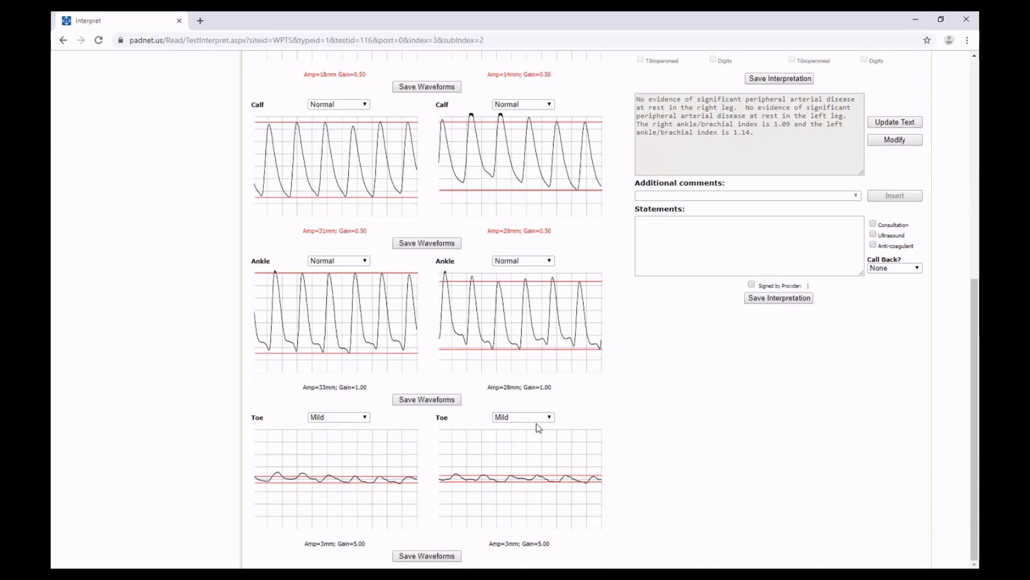
click(543, 420)
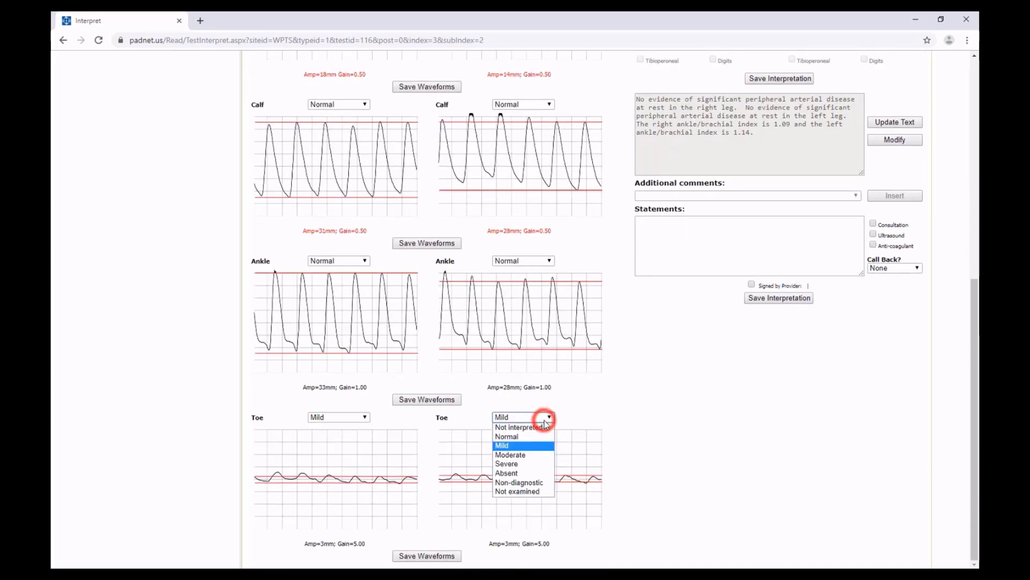
click(539, 482)
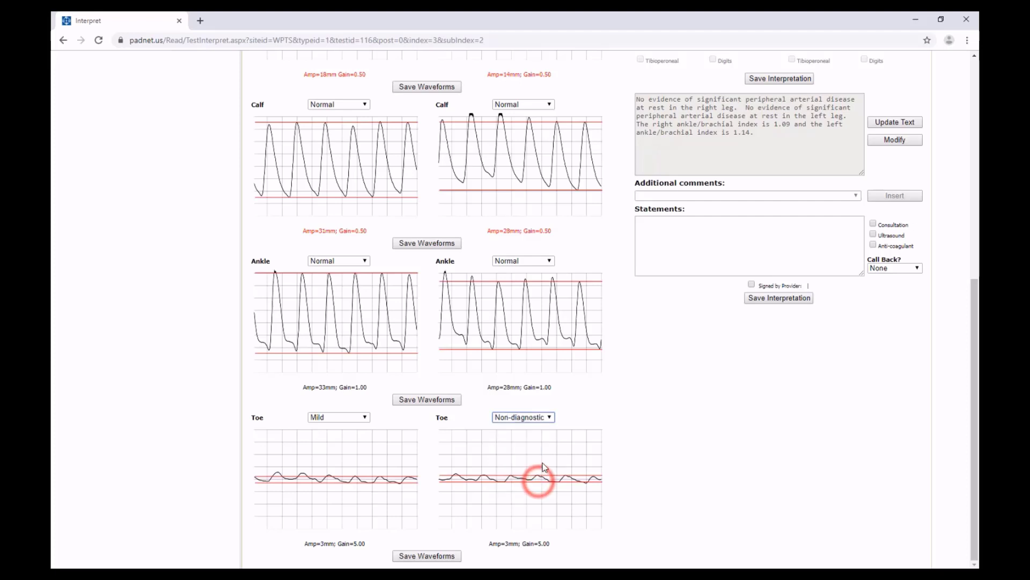
click(550, 418)
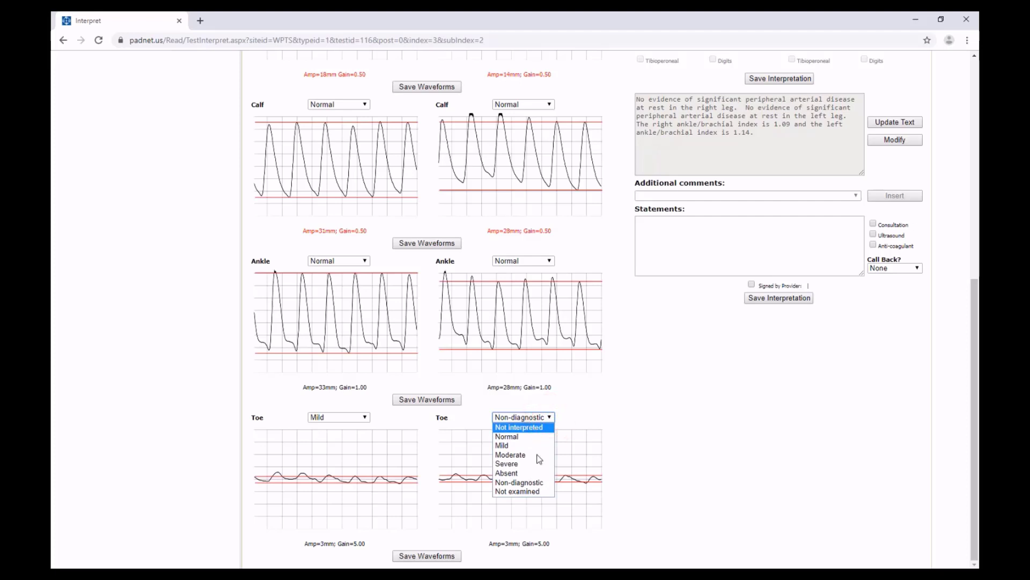
click(540, 492)
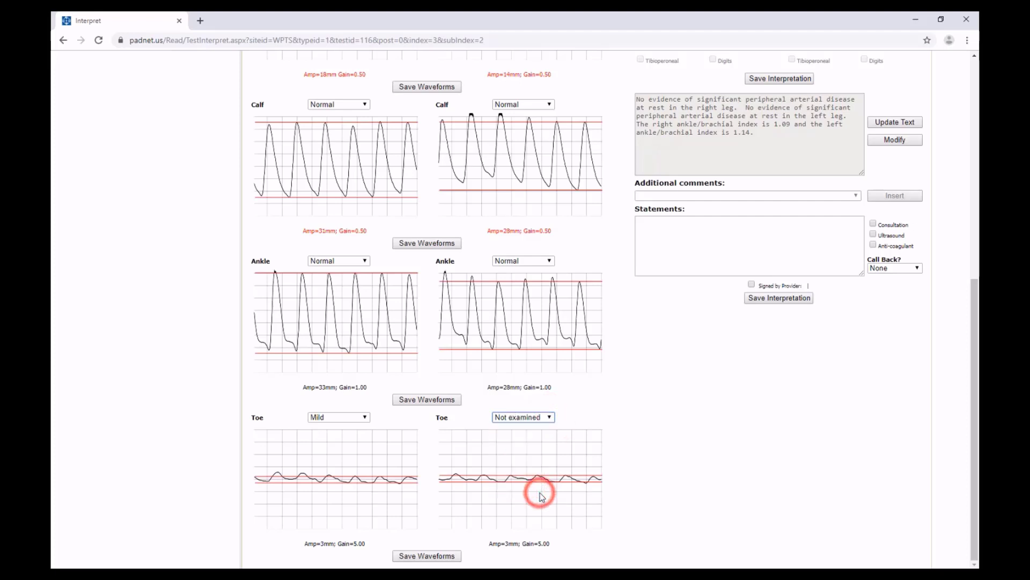
click(550, 418)
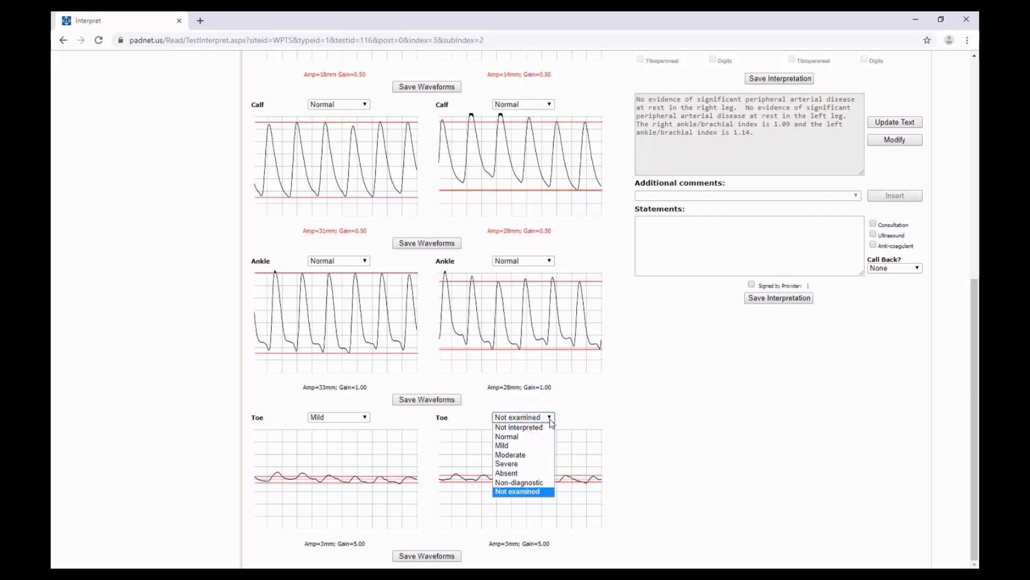
click(544, 482)
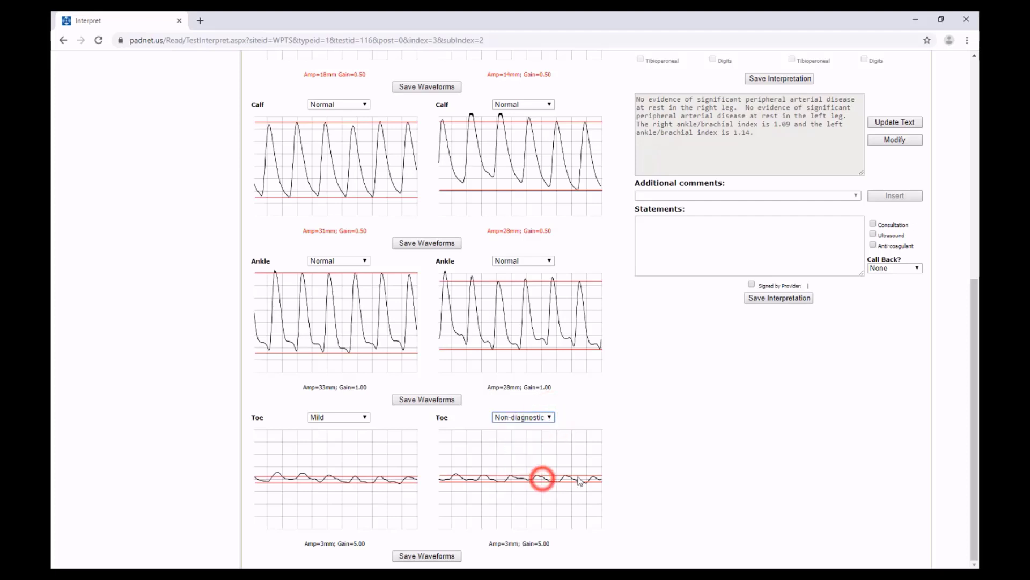
click(550, 418)
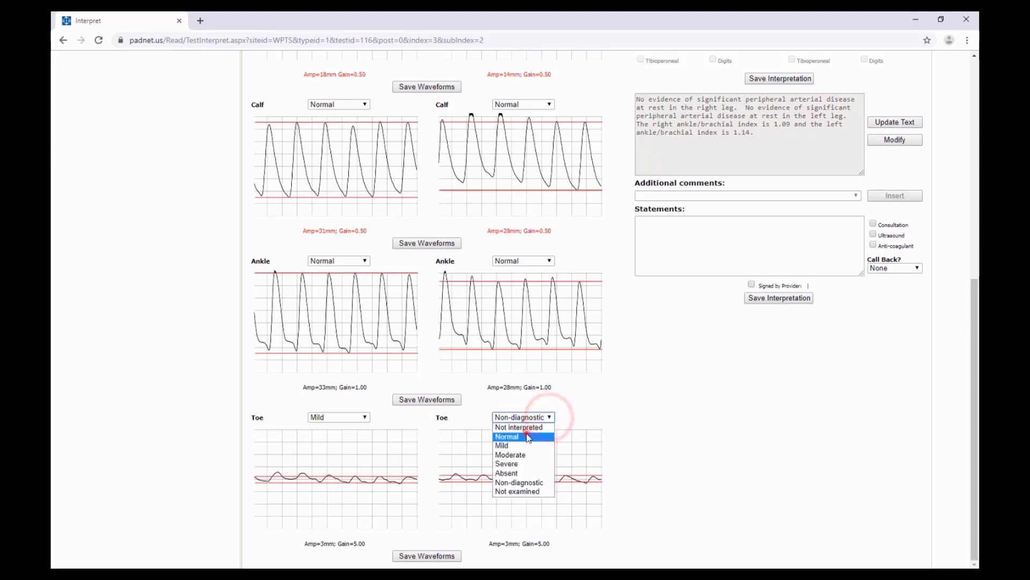
click(526, 436)
click(542, 418)
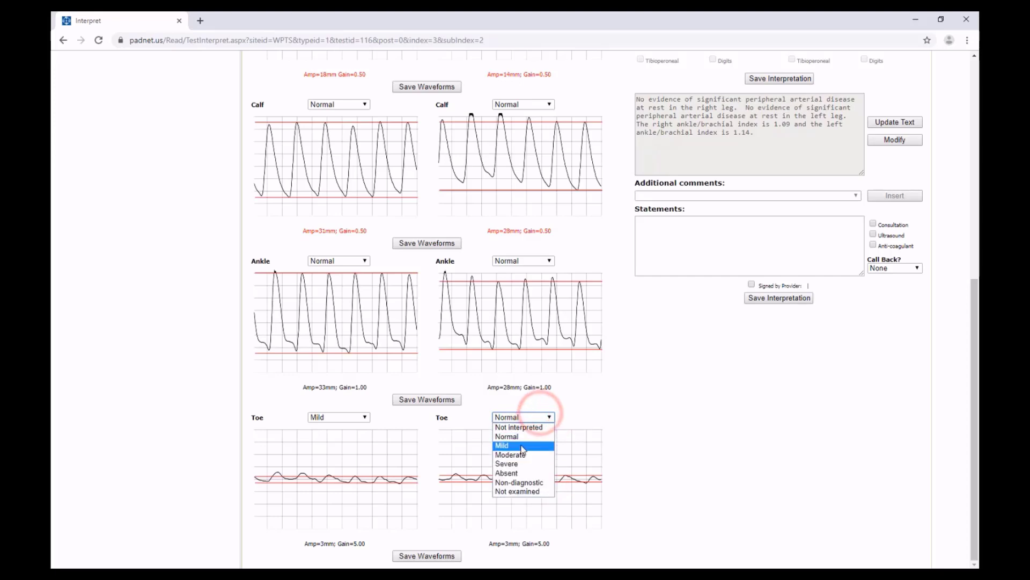
click(518, 444)
scroll(703, 440, up, 3)
scroll(713, 440, up, 5)
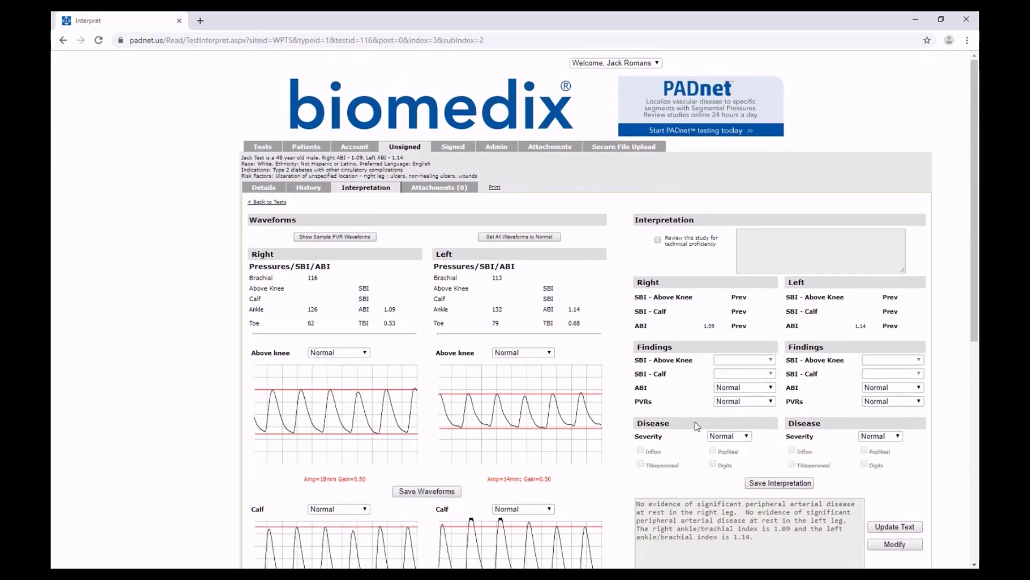
Review the study's Attachments and Details pages, then save the interpretation with both PVRs Abnormal
click(438, 190)
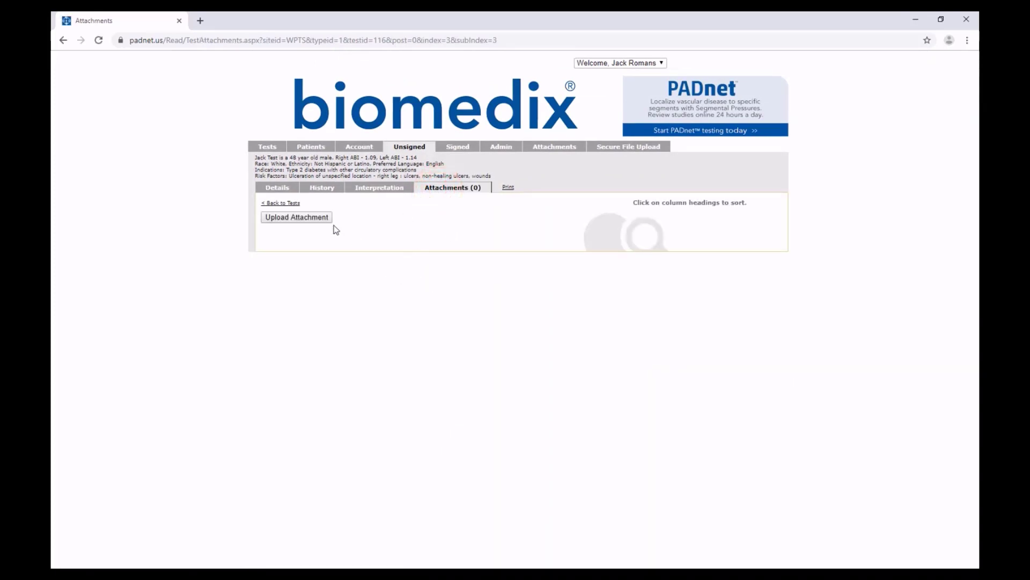
click(292, 190)
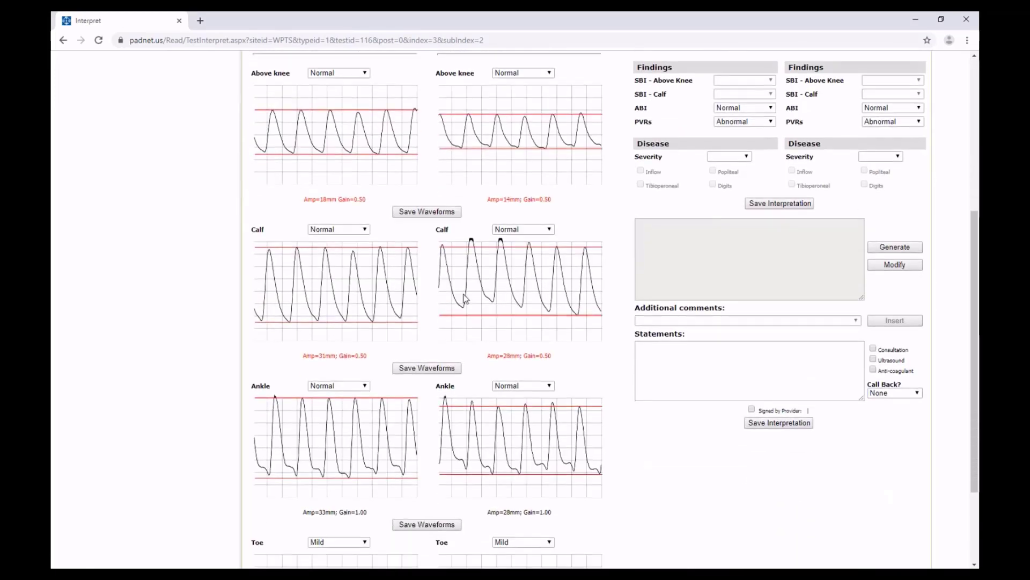
click(792, 300)
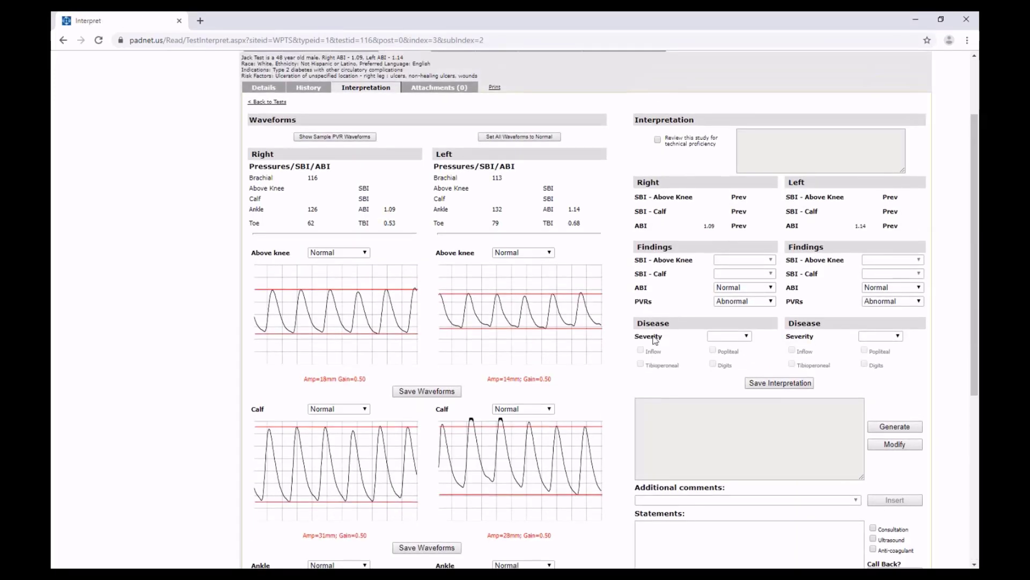
Save the generated interpretation text, mark it Signed by Provider, save again and confirm signing
scroll(716, 249, down, 4)
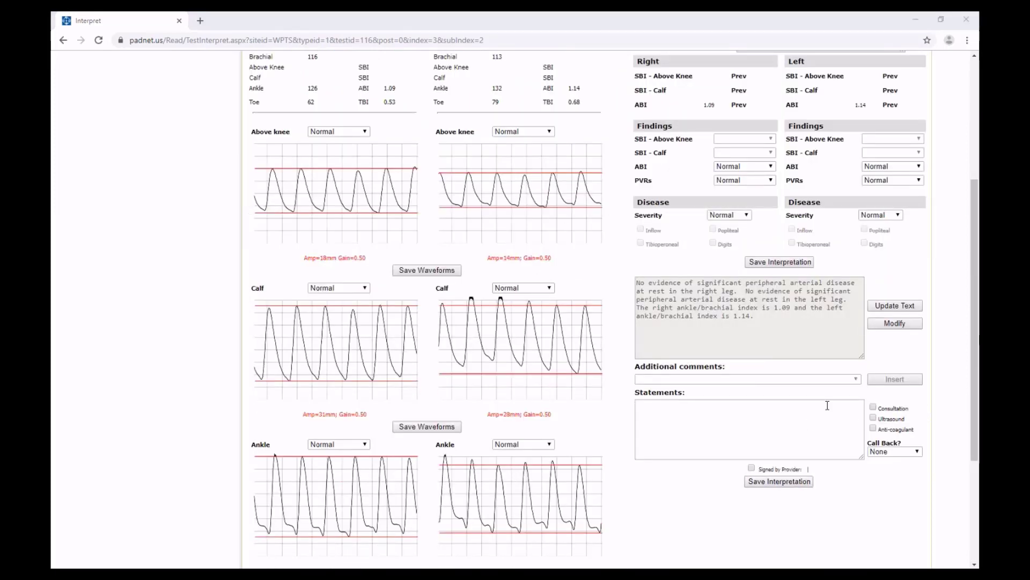
click(783, 481)
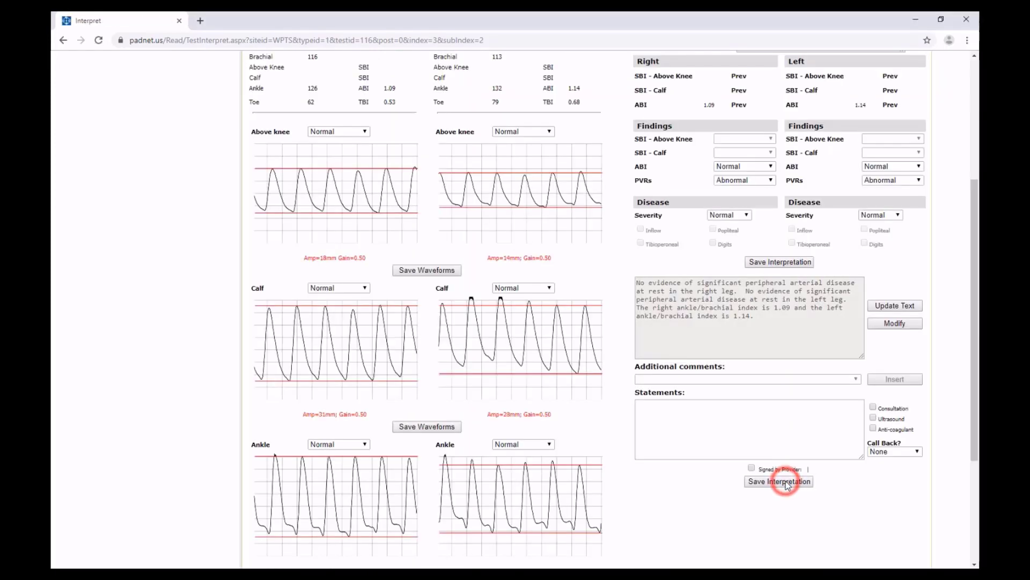
click(751, 469)
click(759, 481)
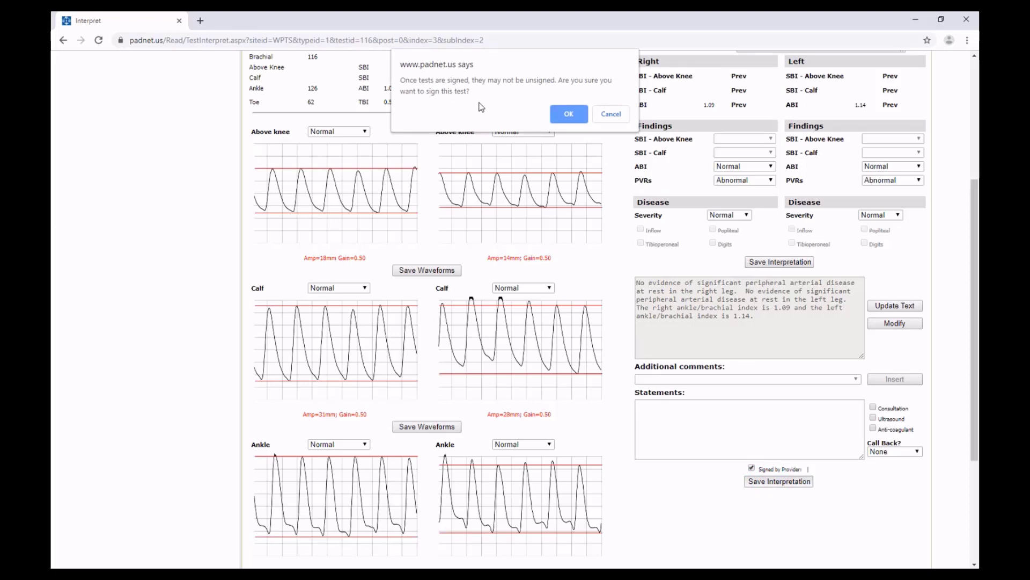
click(579, 118)
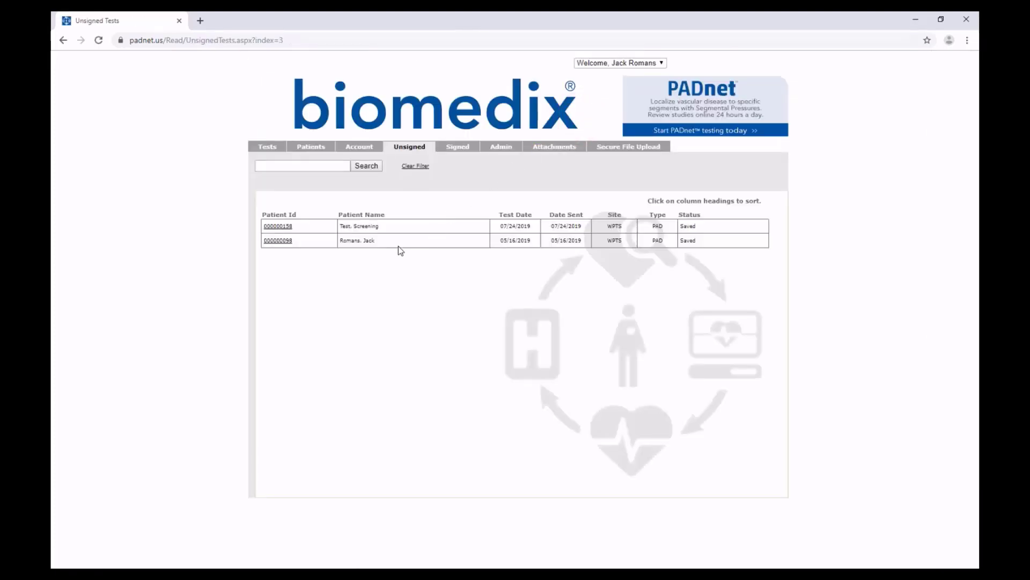
List signed tests on pages 3 and 4 with billed tests shown, then open the first test's details
click(463, 148)
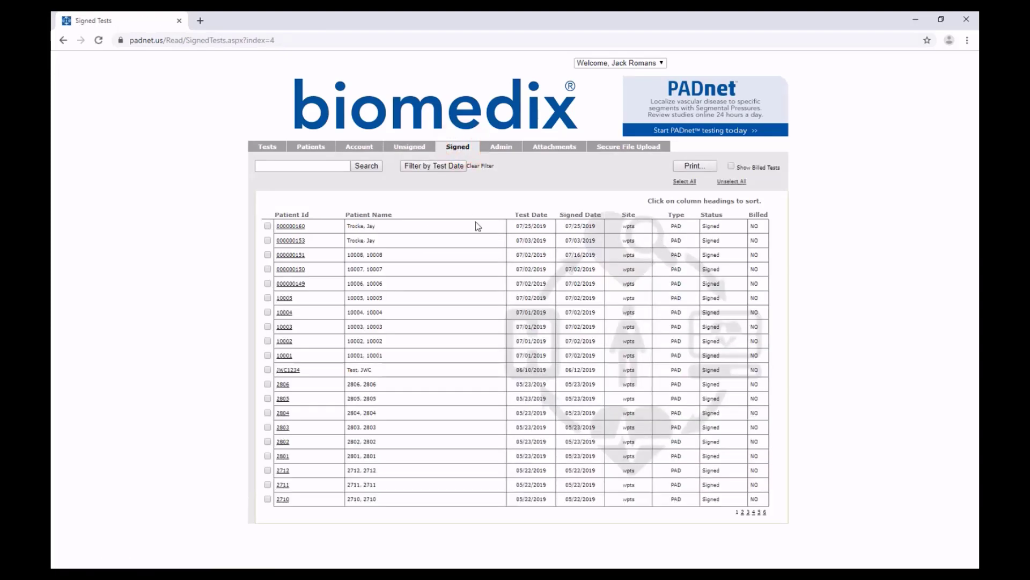
click(748, 513)
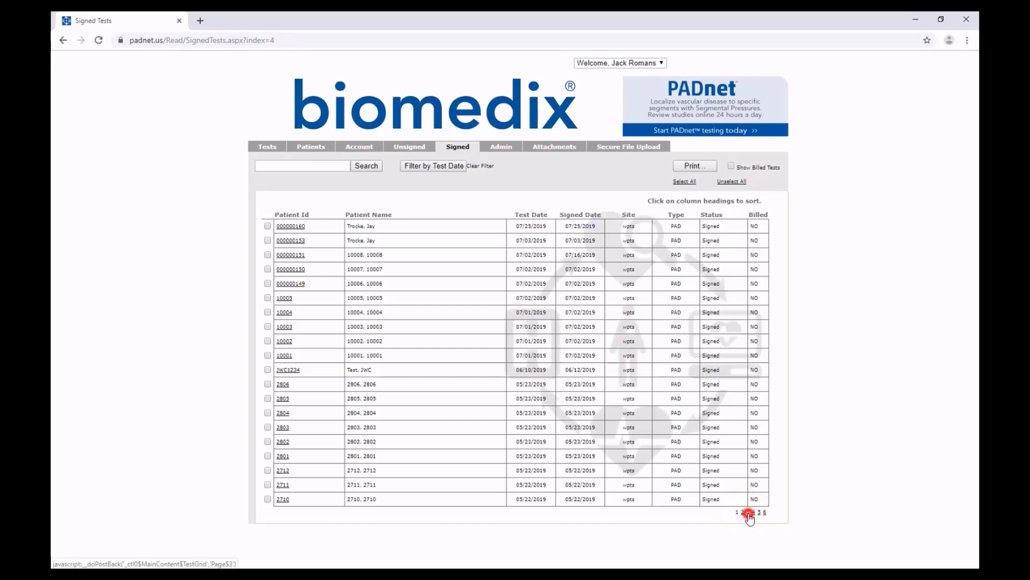
click(754, 513)
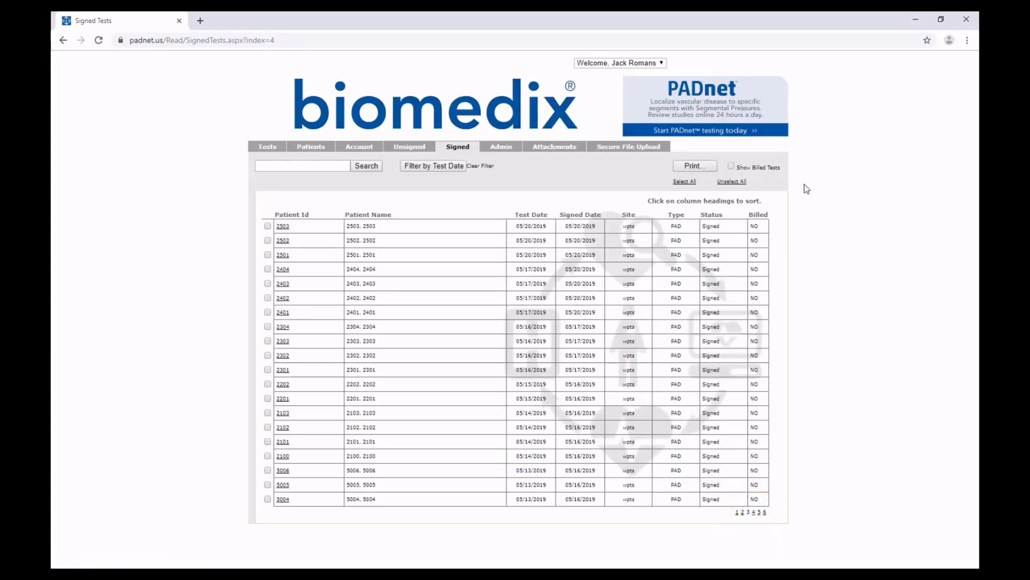
click(732, 167)
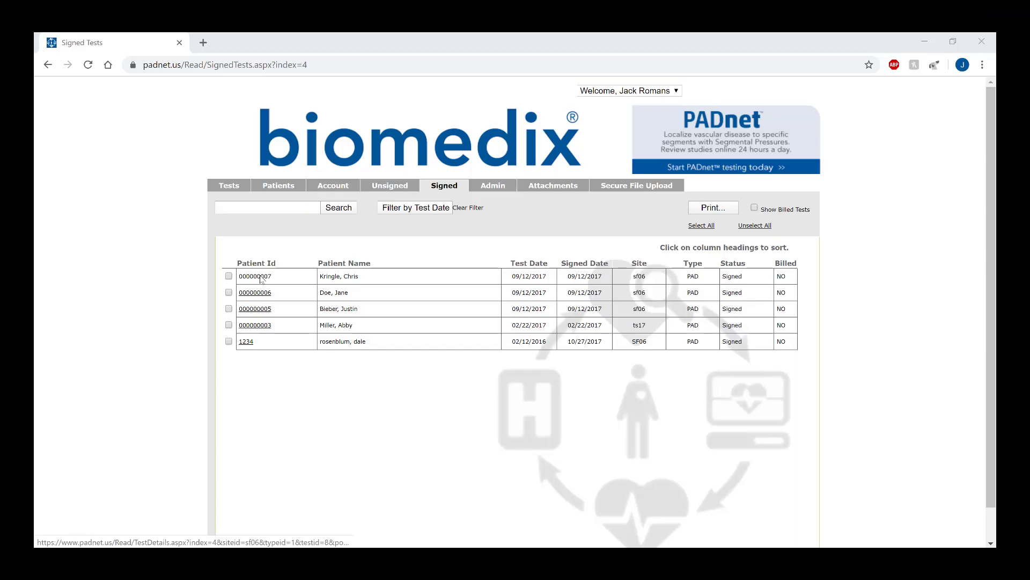
click(260, 277)
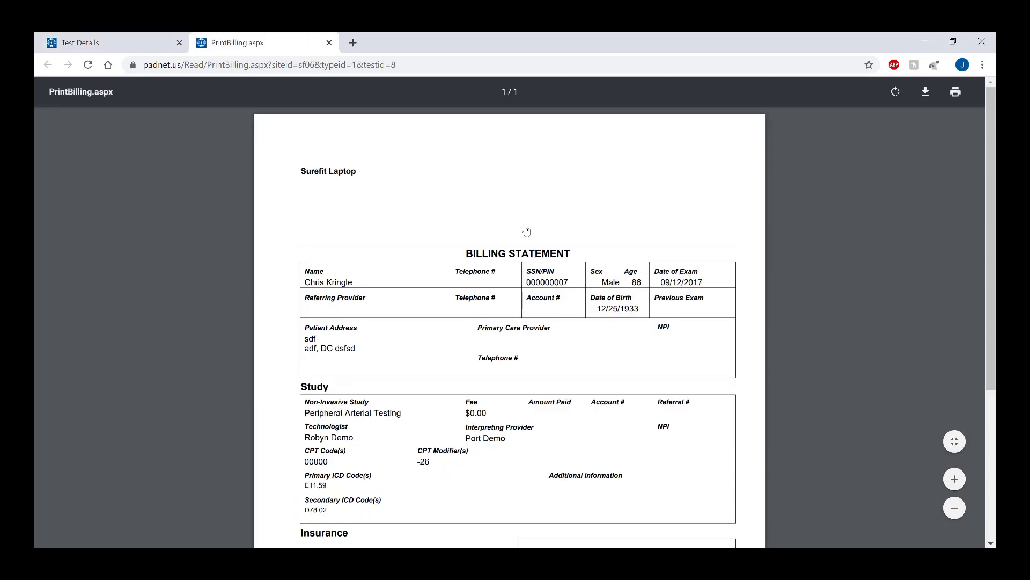
Scroll through the billing statement to review CPT 00000-26, ICD codes E11.59 and D78.02, and the PPO Self-Pay policy
scroll(630, 354, down, 2)
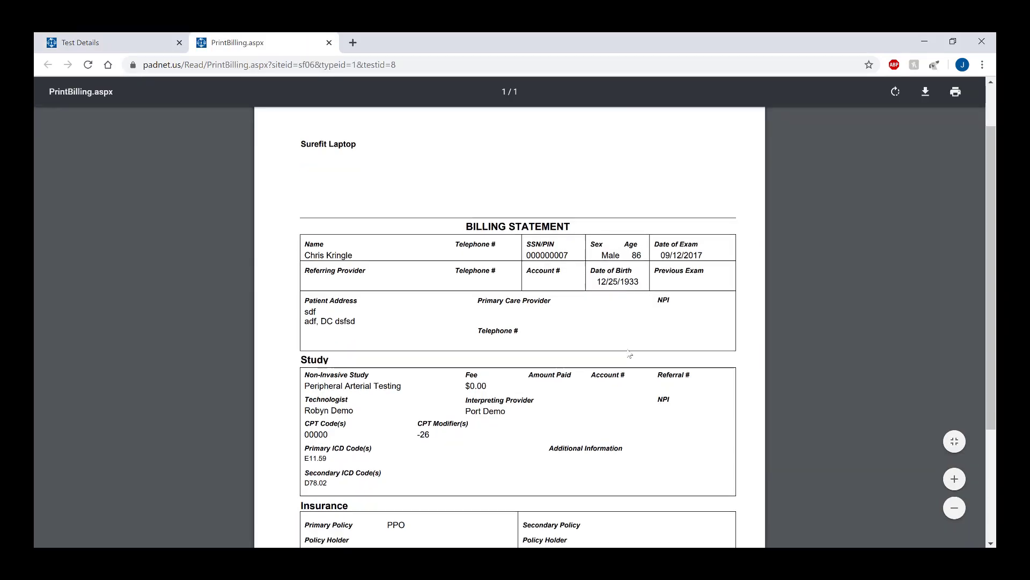
scroll(630, 355, down, 2)
scroll(630, 354, down, 1)
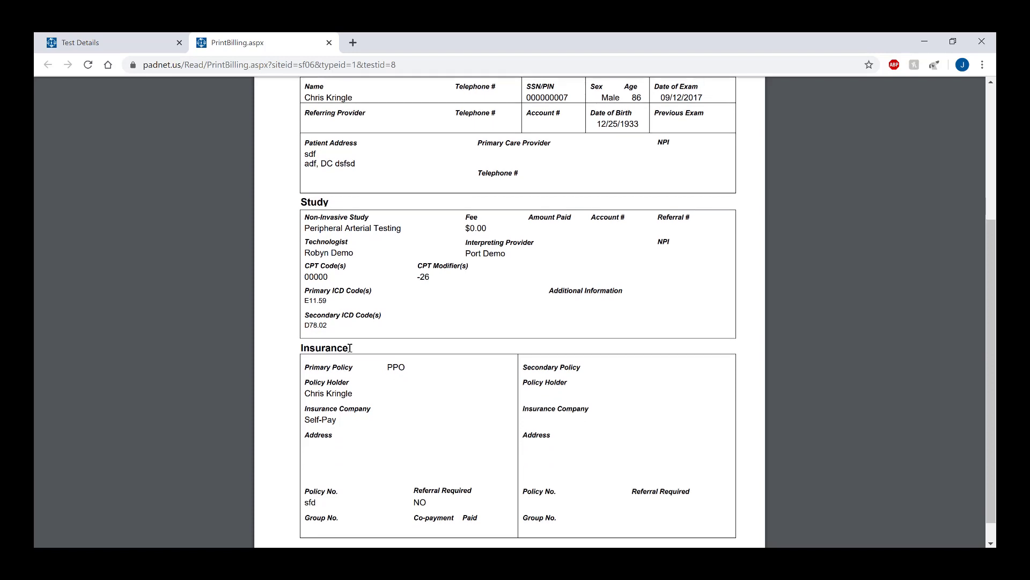
scroll(349, 348, down, 1)
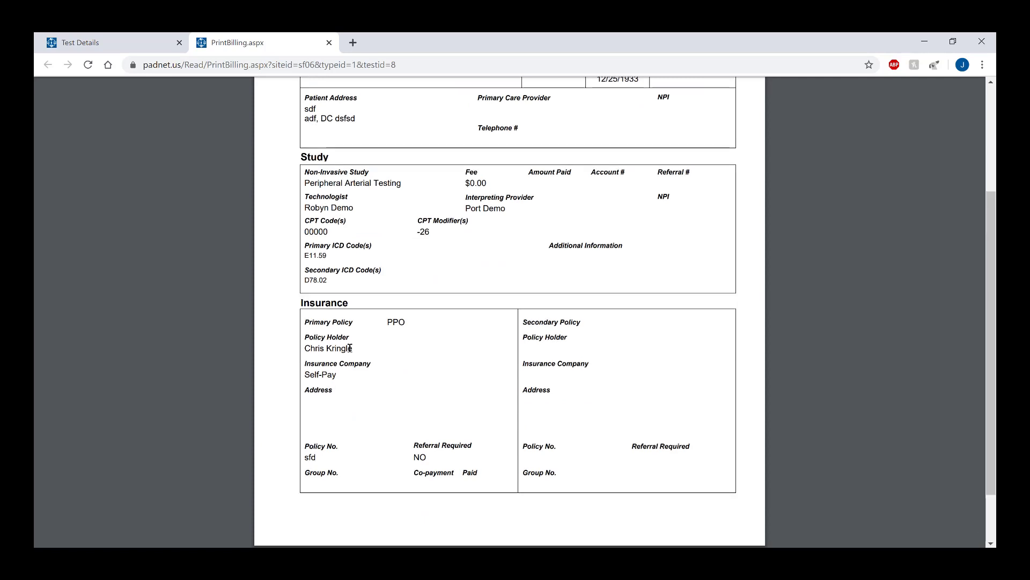
scroll(349, 349, up, 5)
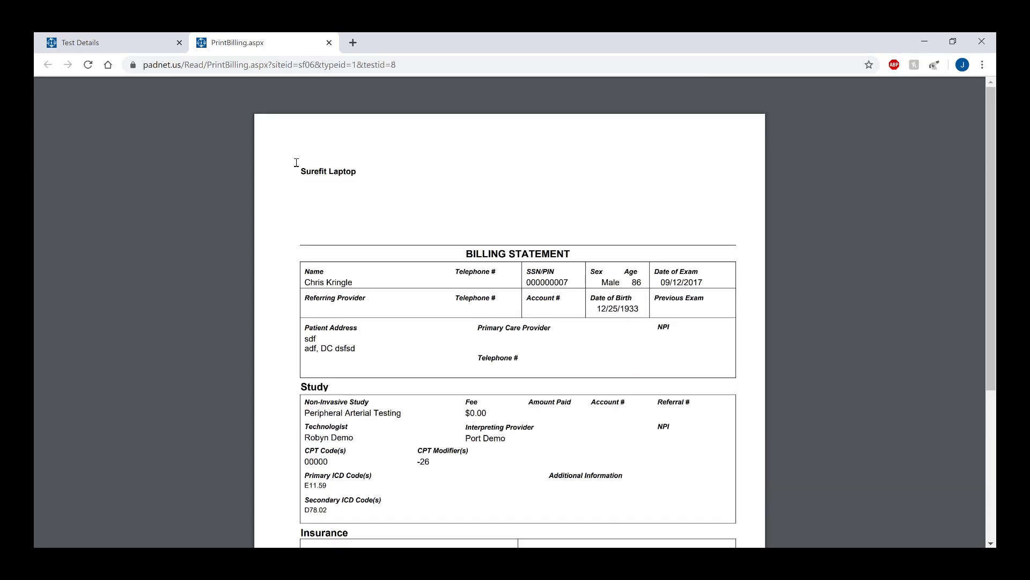